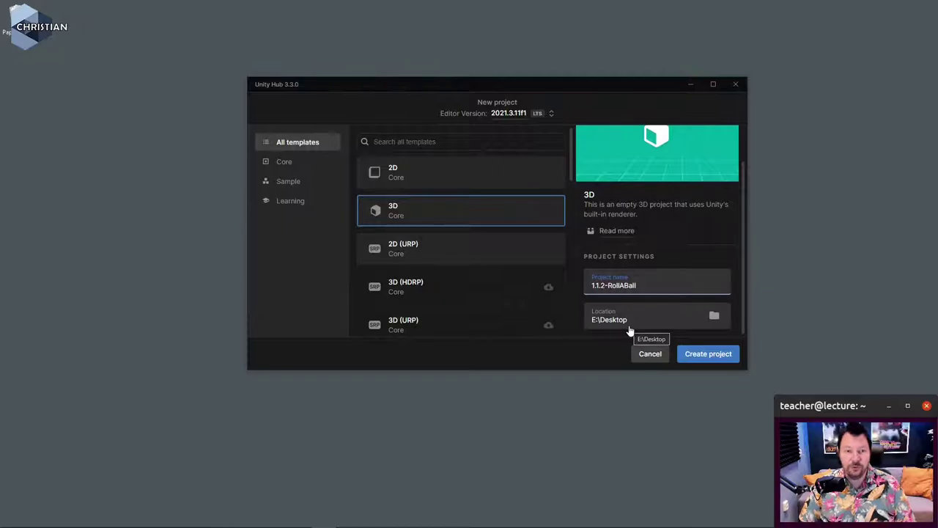
# Create a project named 1.1.2-RollABall from the 3D Core template in E:\Desktop
pyautogui.click(415, 219)
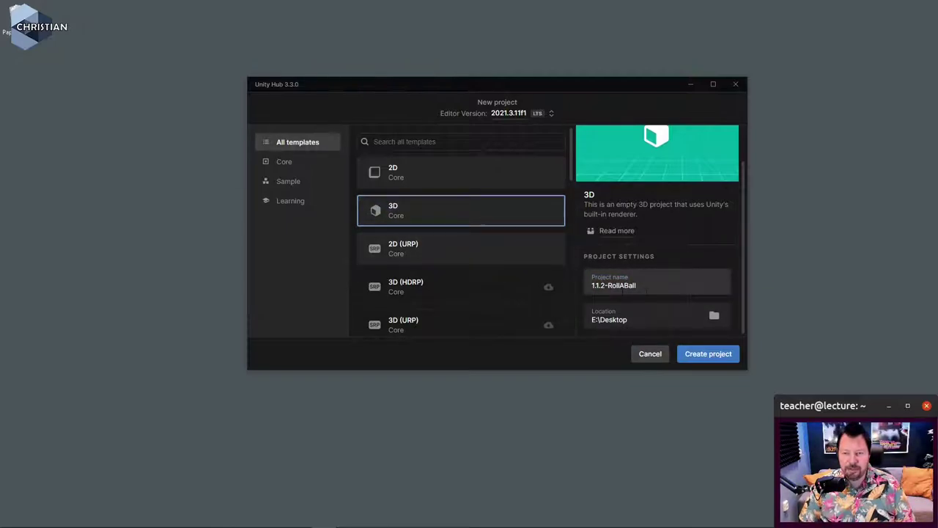
pyautogui.click(722, 358)
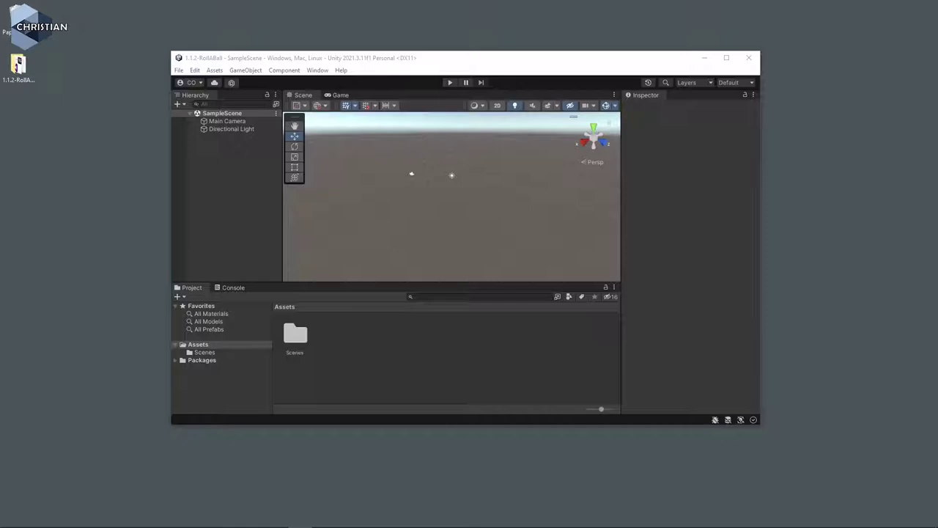
# Maximize the editor window and switch the workspace to the previously saved custom layout
pyautogui.click(726, 58)
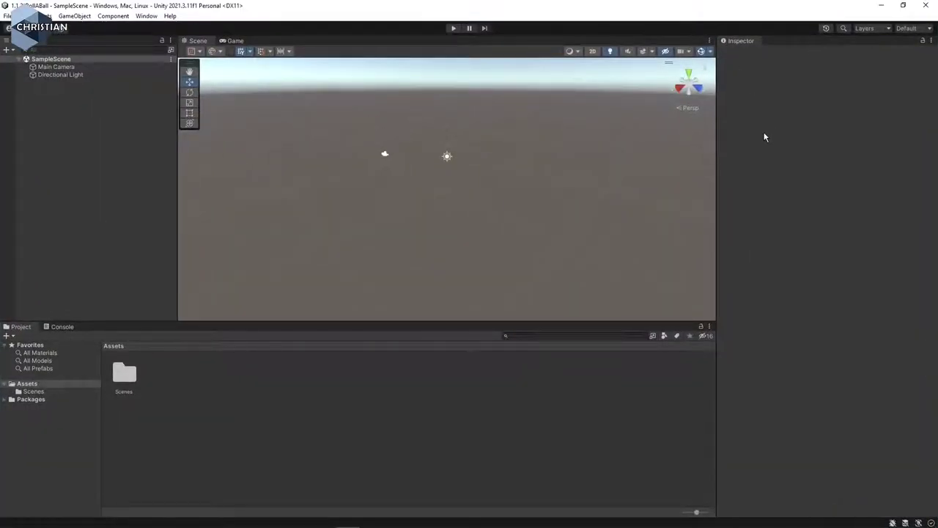
pyautogui.click(915, 28)
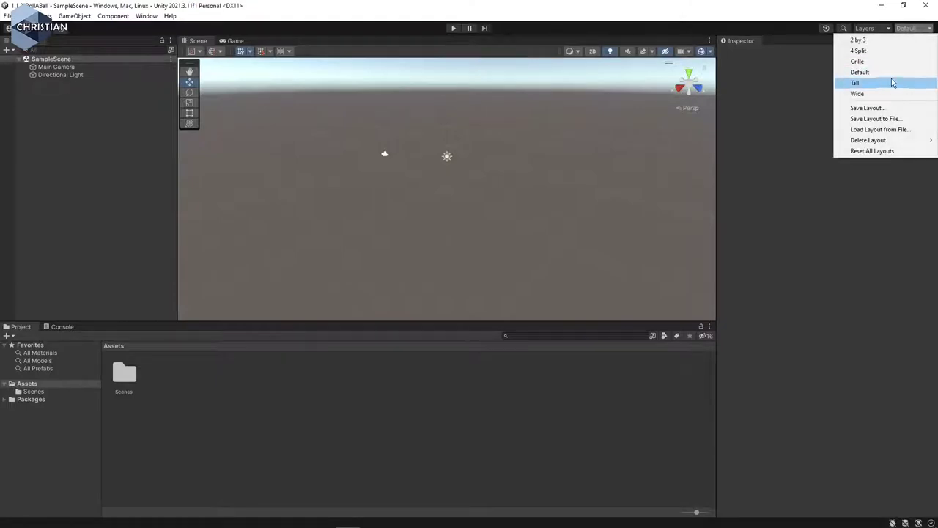
pyautogui.click(880, 62)
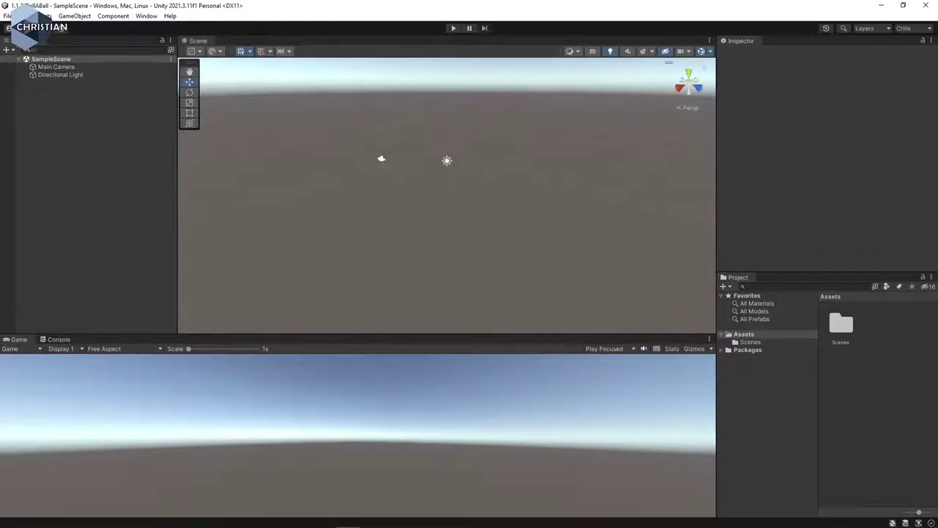
# Rearrange the panels so Scene sits above Game, Hierarchy sits above Project, and the Inspector is a separate full-height column
pyautogui.moveTo(204, 45); pyautogui.dragTo(30, 220)
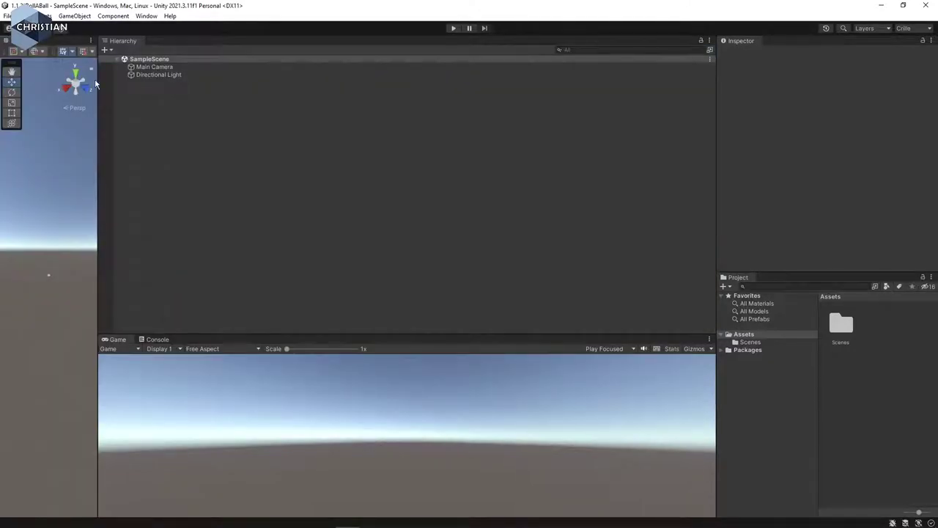
pyautogui.moveTo(123, 40); pyautogui.dragTo(775, 244)
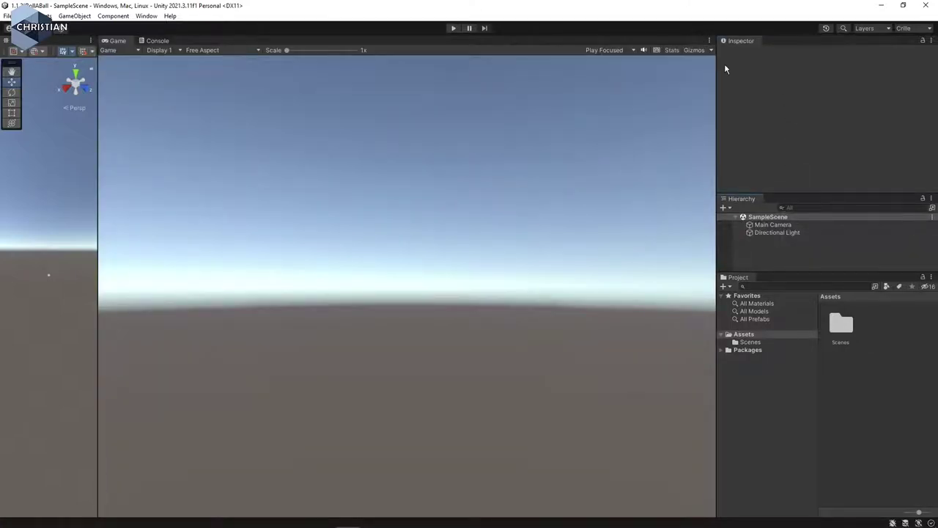
pyautogui.moveTo(738, 41); pyautogui.dragTo(902, 220)
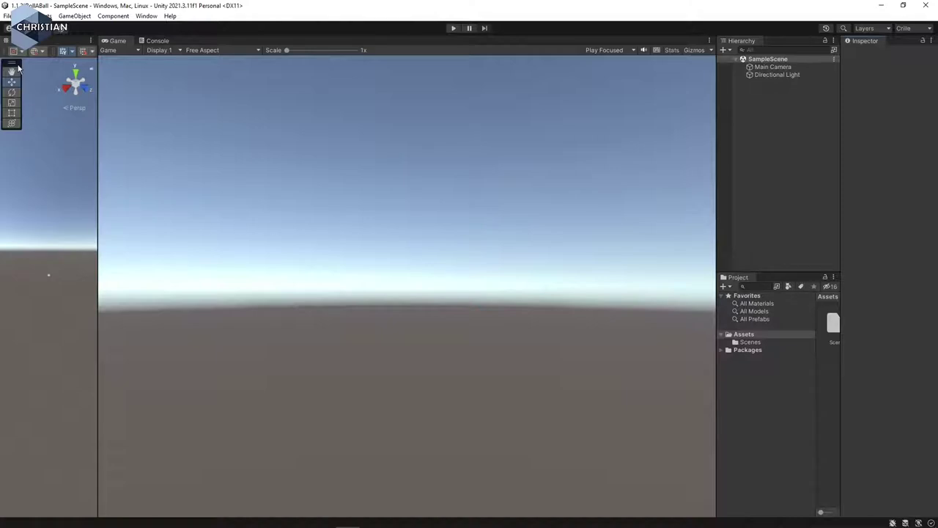
pyautogui.moveTo(118, 41); pyautogui.dragTo(142, 30)
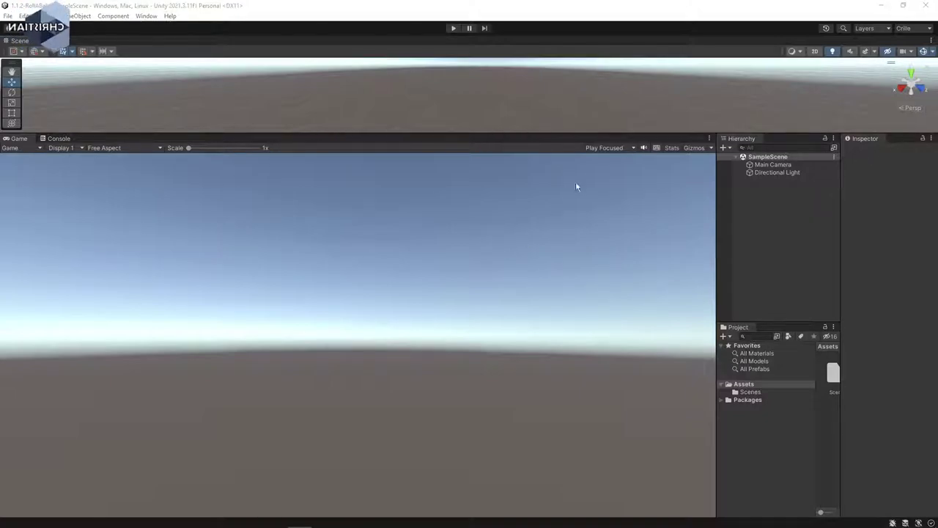
pyautogui.moveTo(863, 144); pyautogui.dragTo(937, 69)
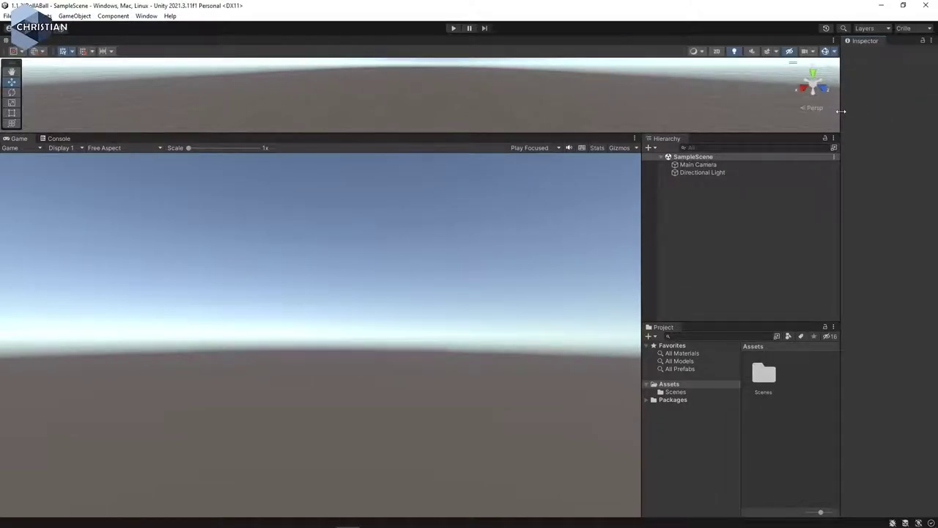
# Dock the Hierarchy beside the Scene view and resize the panels into an aligned grid of Scene, Hierarchy, Game and Project with a wider Inspector
pyautogui.moveTo(841, 112); pyautogui.dragTo(759, 118)
pyautogui.moveTo(490, 134); pyautogui.dragTo(503, 207)
pyautogui.moveTo(613, 213); pyautogui.dragTo(738, 107)
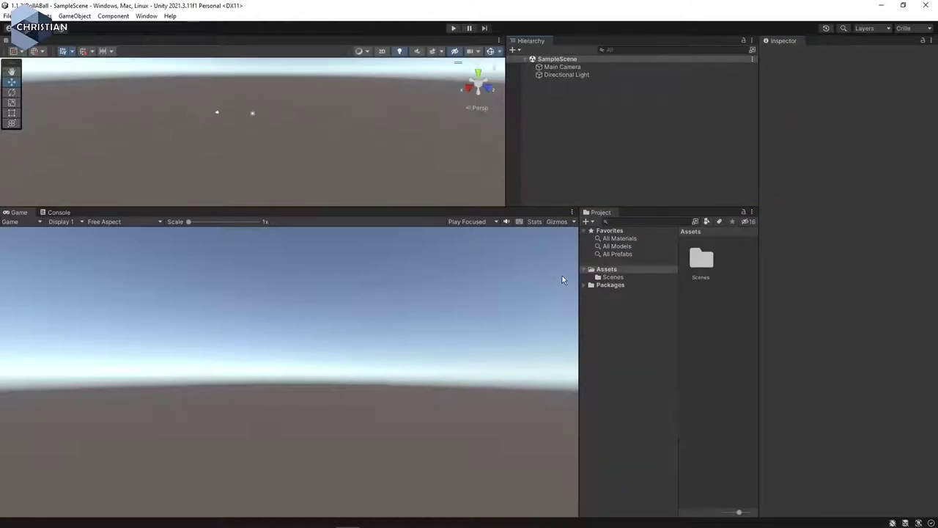
pyautogui.moveTo(579, 333); pyautogui.dragTo(505, 333)
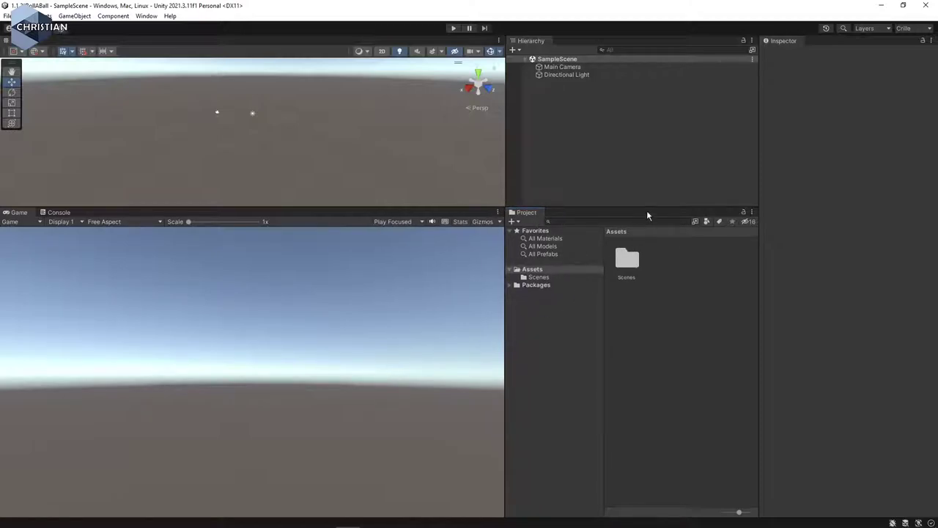
pyautogui.moveTo(647, 209); pyautogui.dragTo(647, 270)
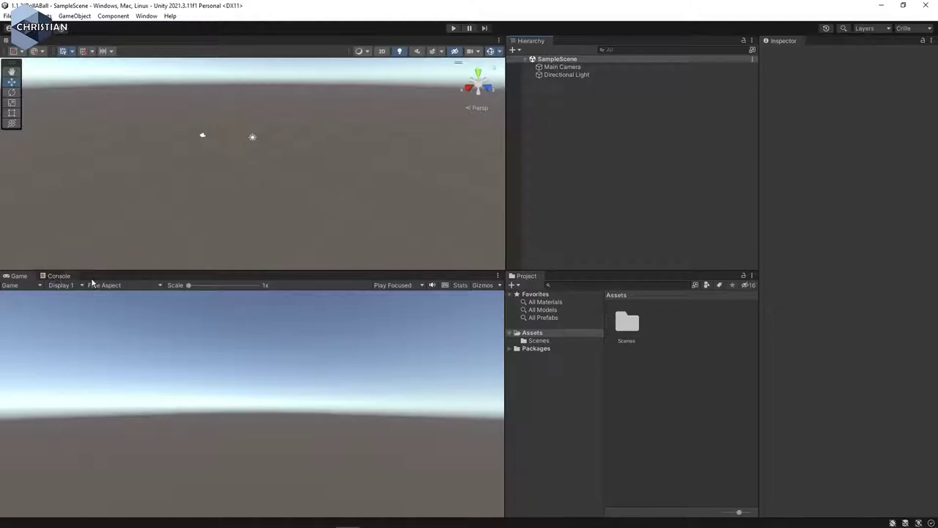
# Check the Console, return to the Game view, then make the Scene view slightly taller and the Inspector wider
pyautogui.click(58, 276)
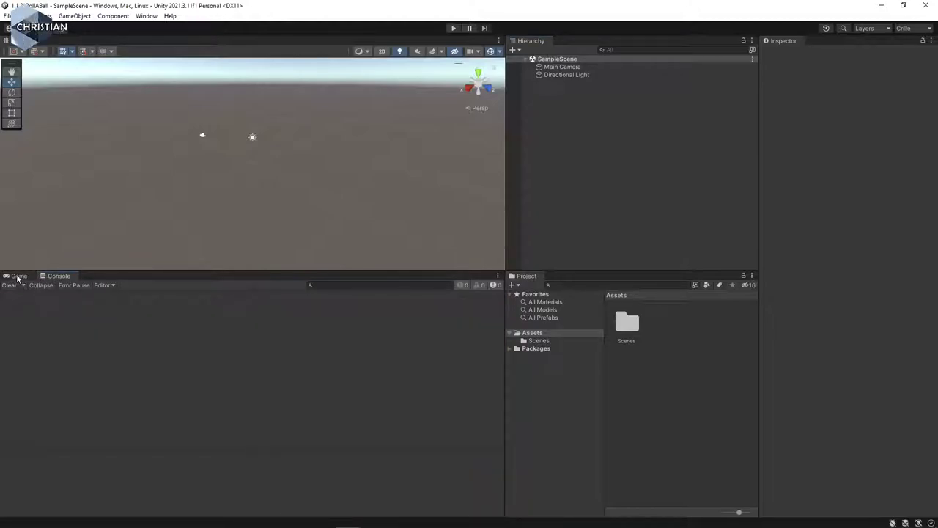
pyautogui.click(18, 277)
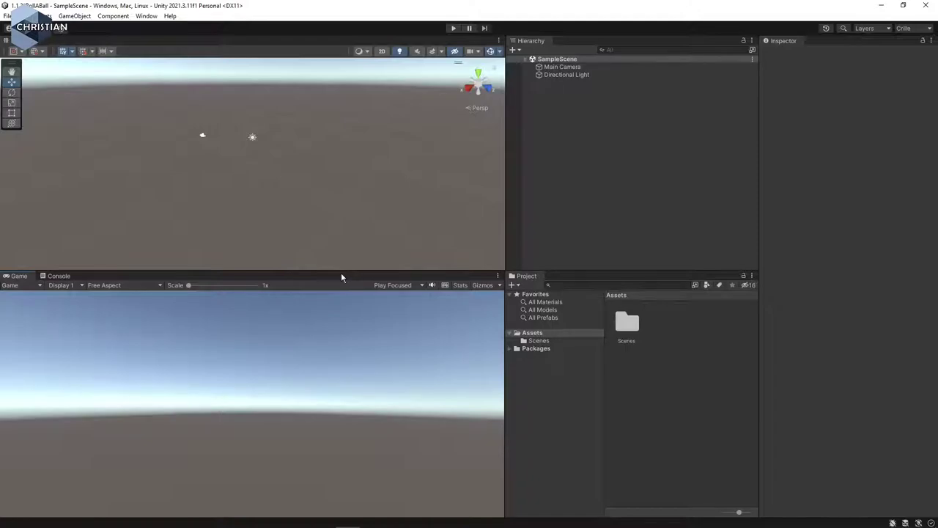
pyautogui.moveTo(341, 272); pyautogui.dragTo(342, 288)
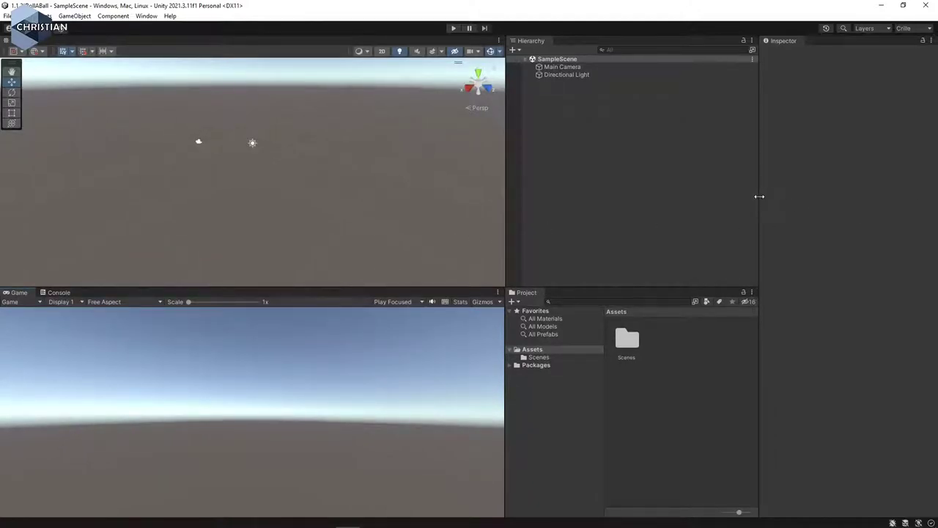
pyautogui.moveTo(758, 198); pyautogui.dragTo(707, 198)
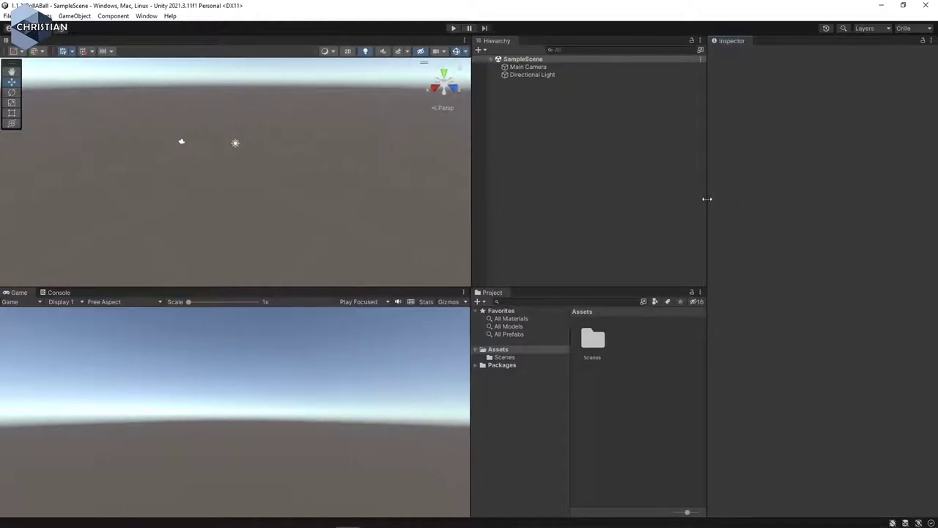
# Save the current panel arrangement under the existing custom layout name, overwriting the old layout
pyautogui.click(908, 30)
pyautogui.click(889, 110)
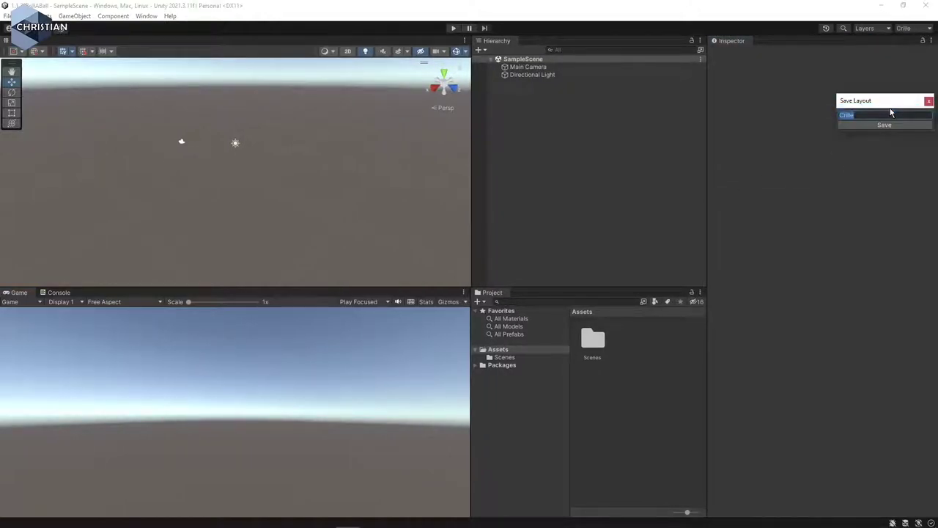
pyautogui.click(884, 126)
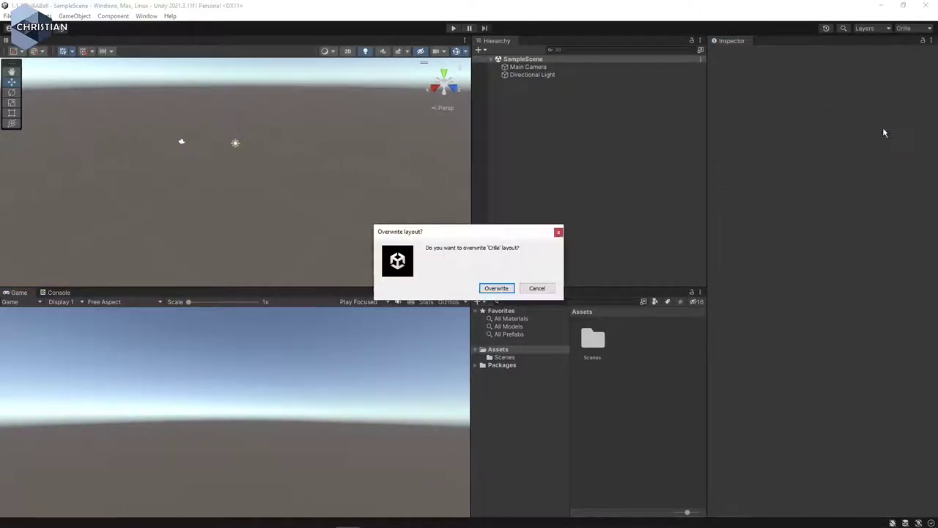
pyautogui.click(495, 288)
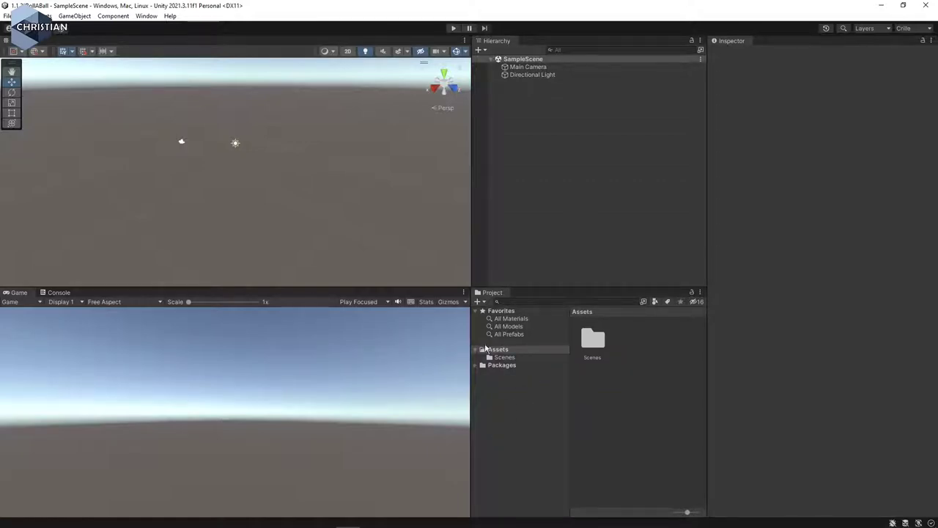
# Open the Package Manager to show the packages in the project
pyautogui.click(147, 16)
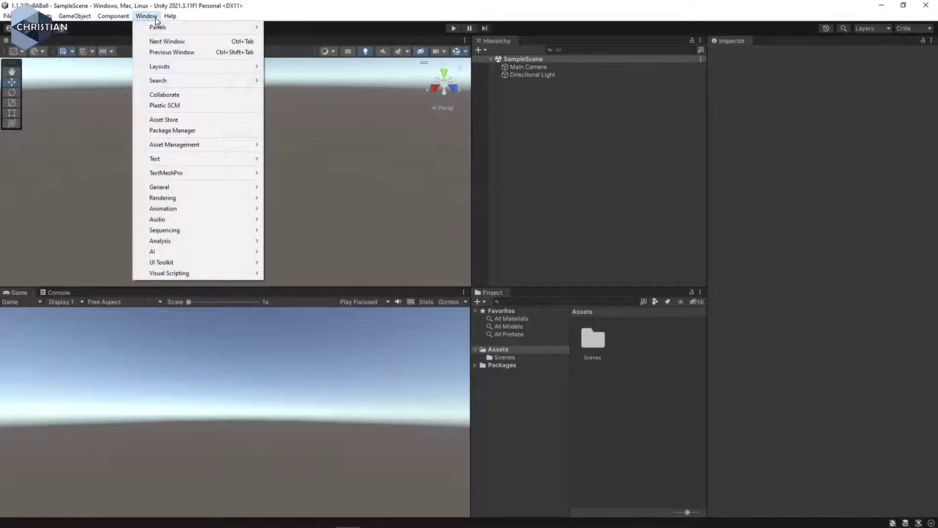
pyautogui.click(195, 131)
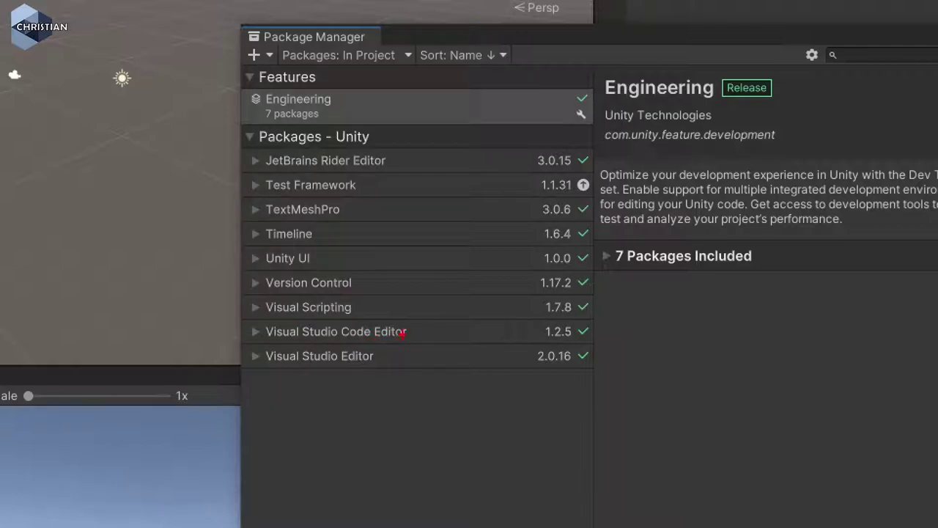
pyautogui.moveTo(270, 305); pyautogui.dragTo(372, 310)
pyautogui.moveTo(268, 288); pyautogui.dragTo(377, 288)
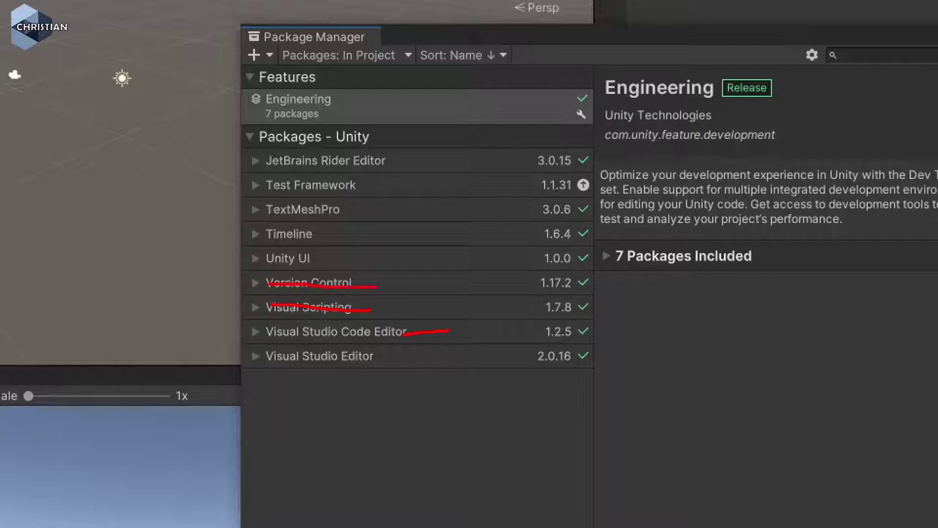
pyautogui.moveTo(262, 258); pyautogui.dragTo(331, 256)
pyautogui.moveTo(268, 231); pyautogui.dragTo(331, 236)
pyautogui.moveTo(262, 180); pyautogui.dragTo(343, 184)
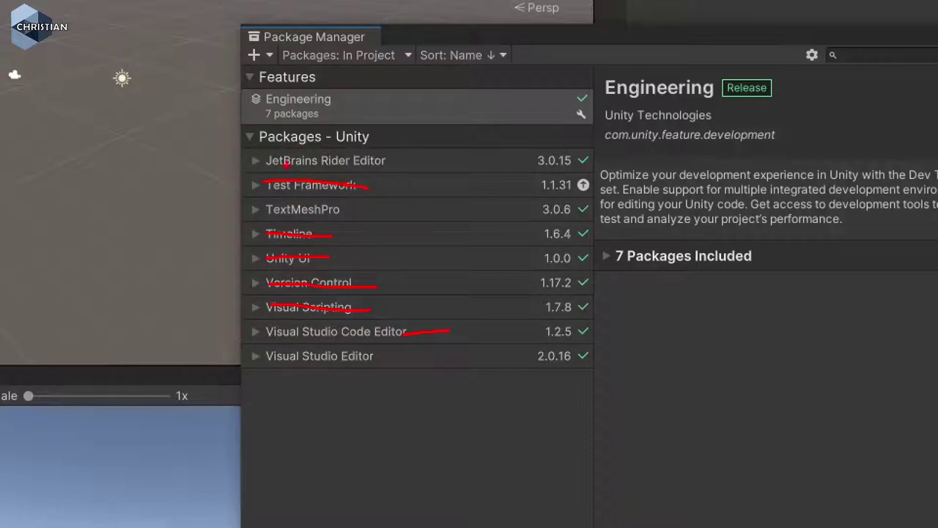
pyautogui.moveTo(271, 163); pyautogui.dragTo(391, 157)
pyautogui.moveTo(283, 126); pyautogui.dragTo(321, 95)
pyautogui.press('Escape')
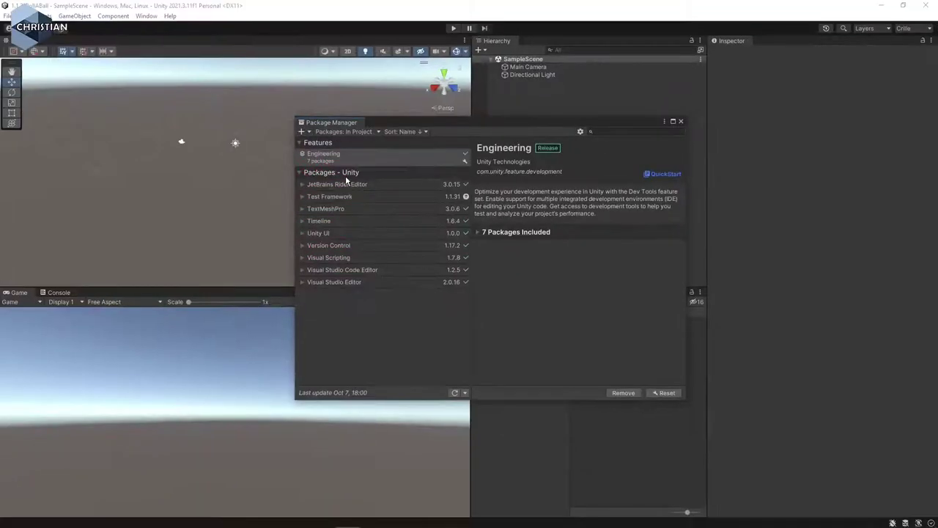
# Remove the Engineering feature set from the project and confirm the removal
pyautogui.click(386, 155)
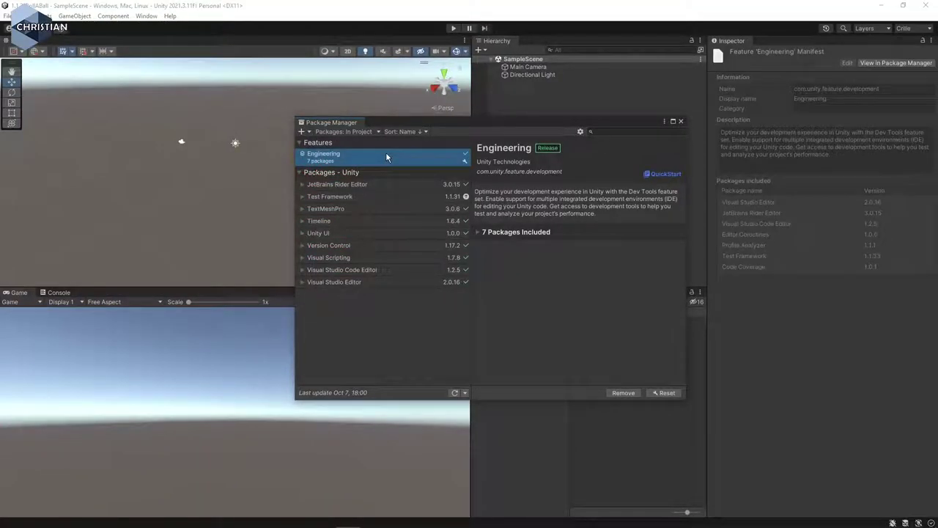
pyautogui.click(623, 392)
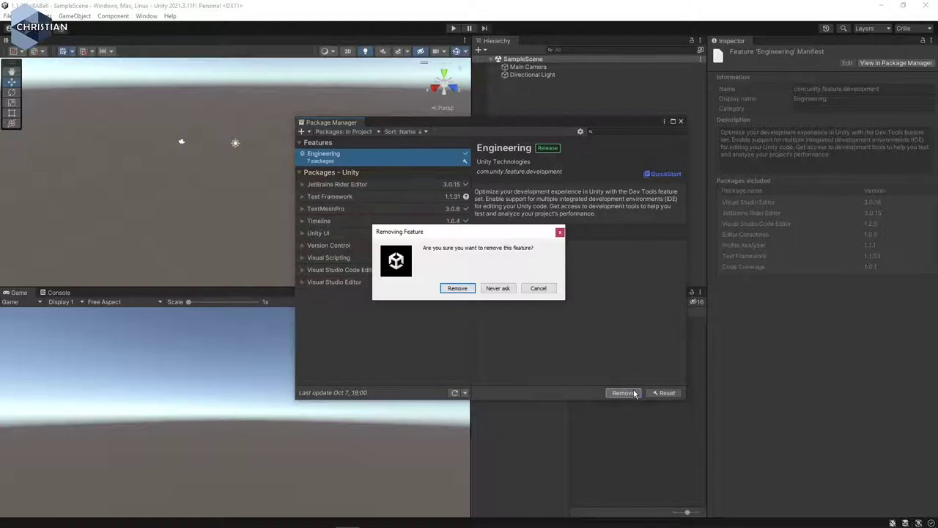
pyautogui.click(457, 288)
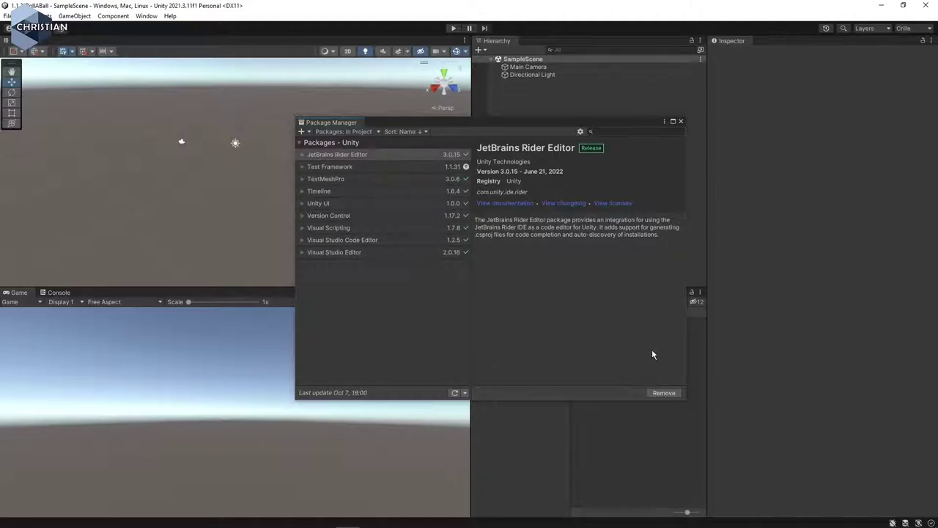
# Remove the JetBrains Rider Editor and Test Framework packages from the project
pyautogui.click(664, 392)
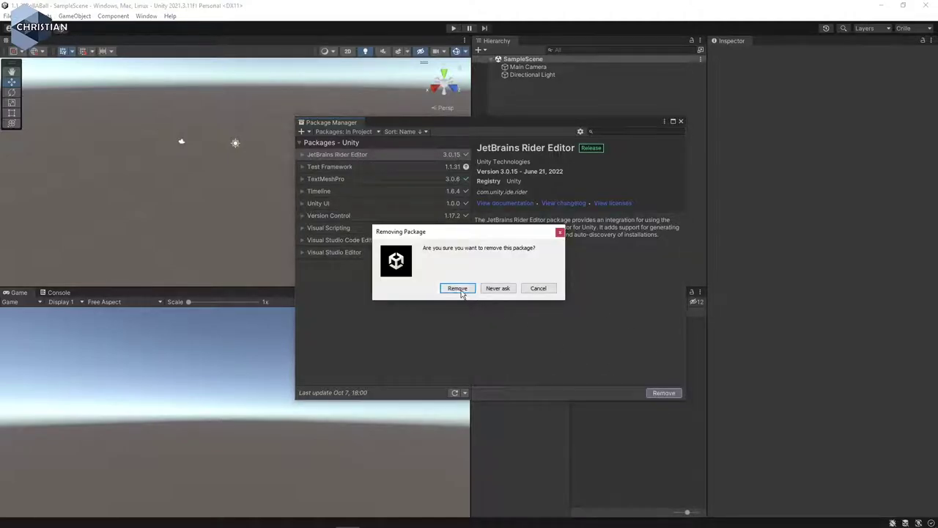
pyautogui.click(458, 288)
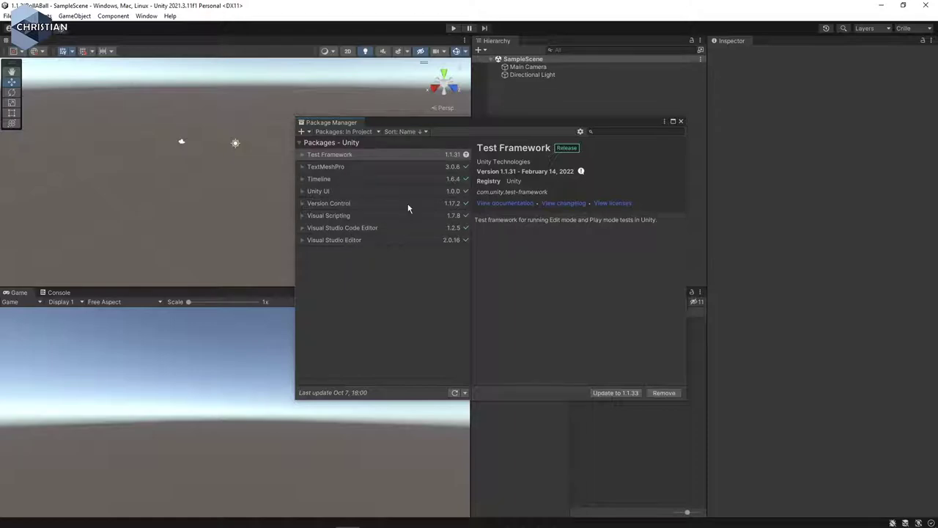
pyautogui.click(664, 392)
pyautogui.click(455, 288)
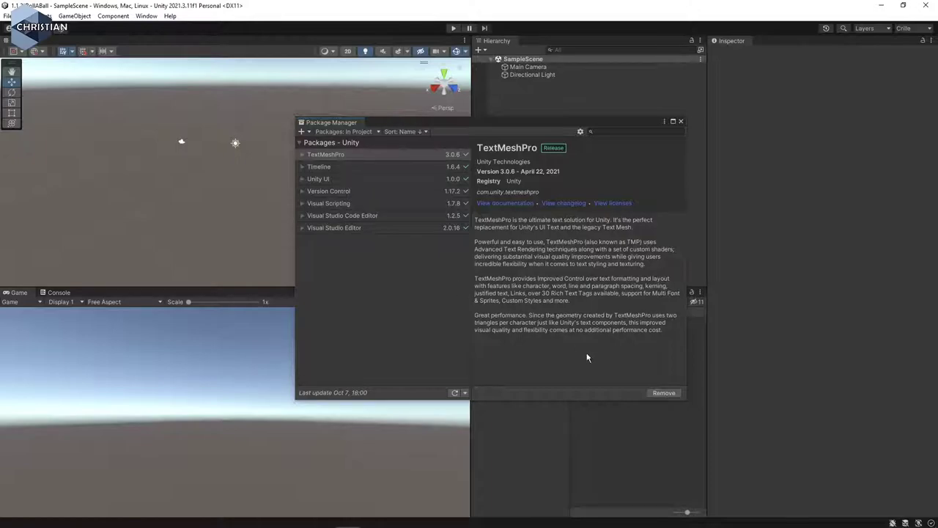
# Remove the TextMeshPro and Timeline packages from the project
pyautogui.click(659, 393)
pyautogui.click(457, 288)
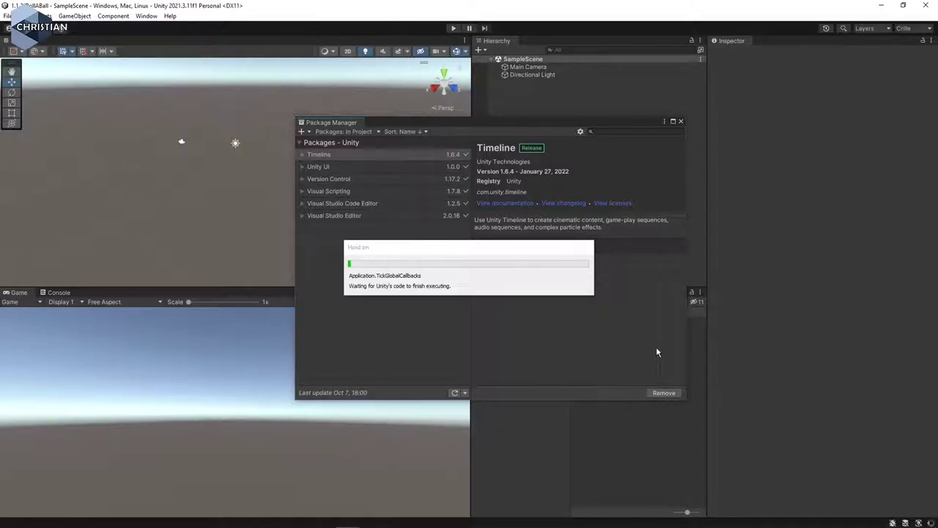
pyautogui.click(669, 393)
pyautogui.click(458, 289)
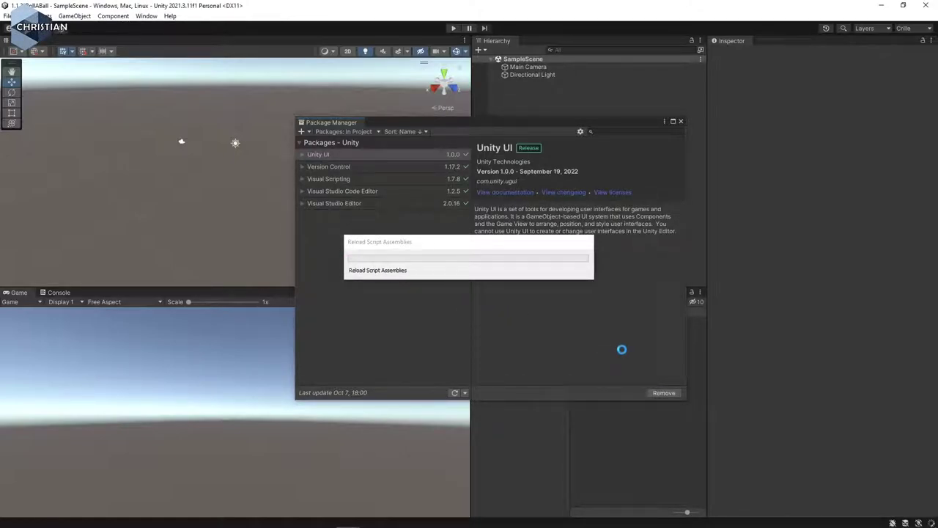
# Remove the Unity UI, Version Control, Visual Scripting and Visual Studio Code Editor packages, keeping Visual Studio Editor, and close the Package Manager
pyautogui.click(665, 393)
pyautogui.click(457, 288)
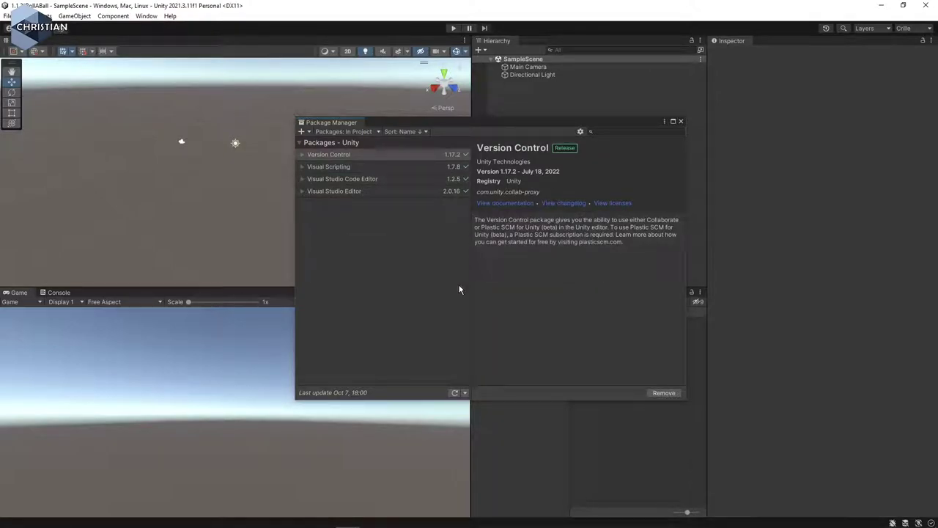
pyautogui.click(665, 393)
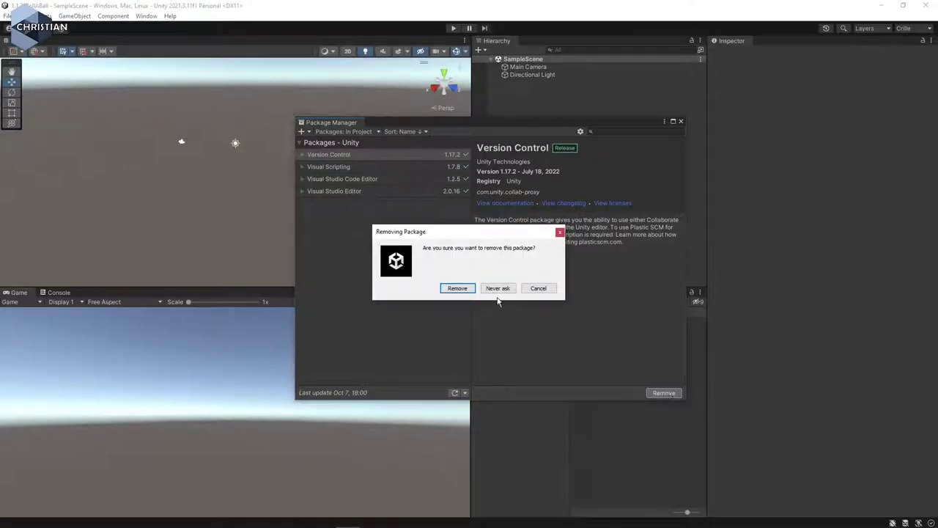
pyautogui.click(458, 288)
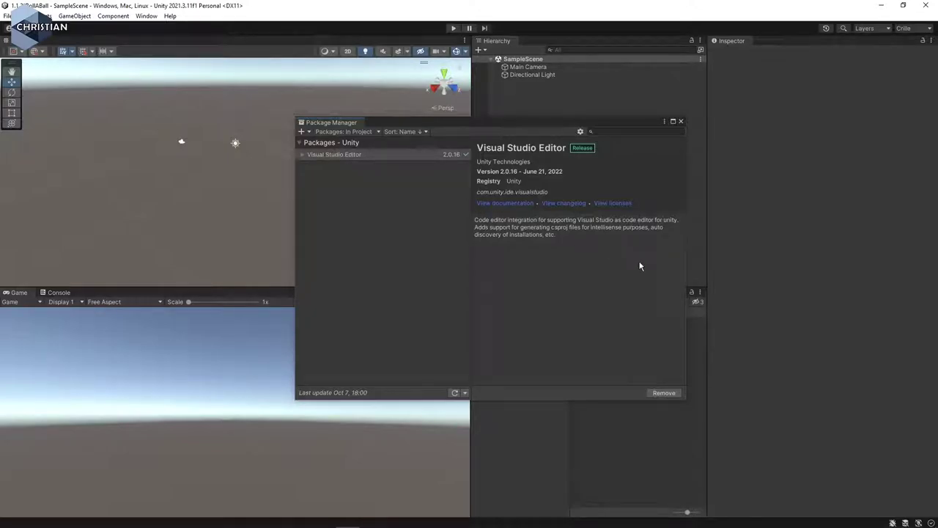
pyautogui.click(681, 122)
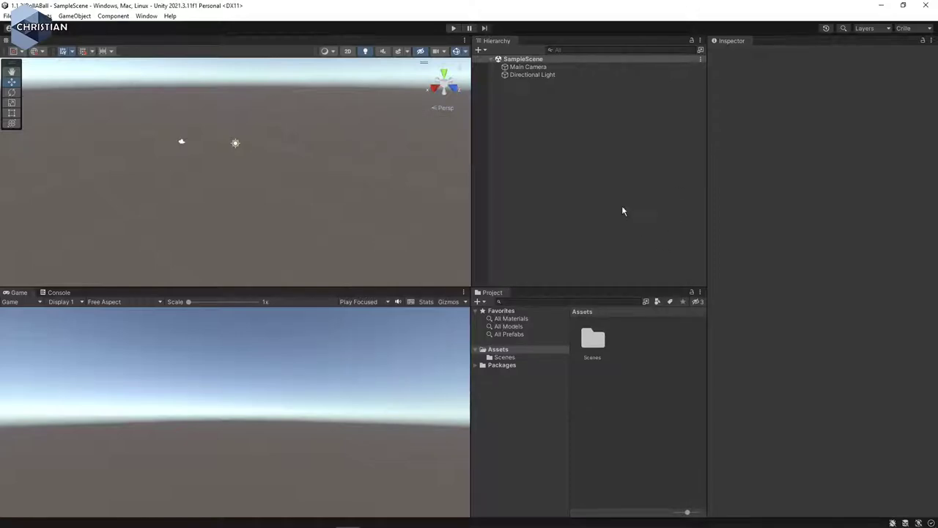
# Rename the SampleScene asset in the Scenes folder to RollABall and reload the open scene
pyautogui.click(504, 357)
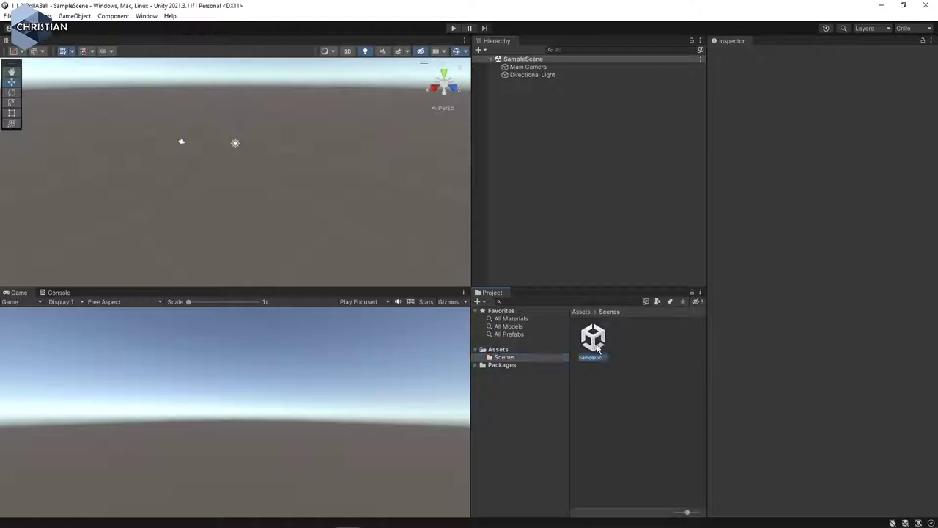
pyautogui.click(598, 349)
pyautogui.press('F2')
pyautogui.write('M')
pyautogui.write('ollAB')
pyautogui.press('Return')
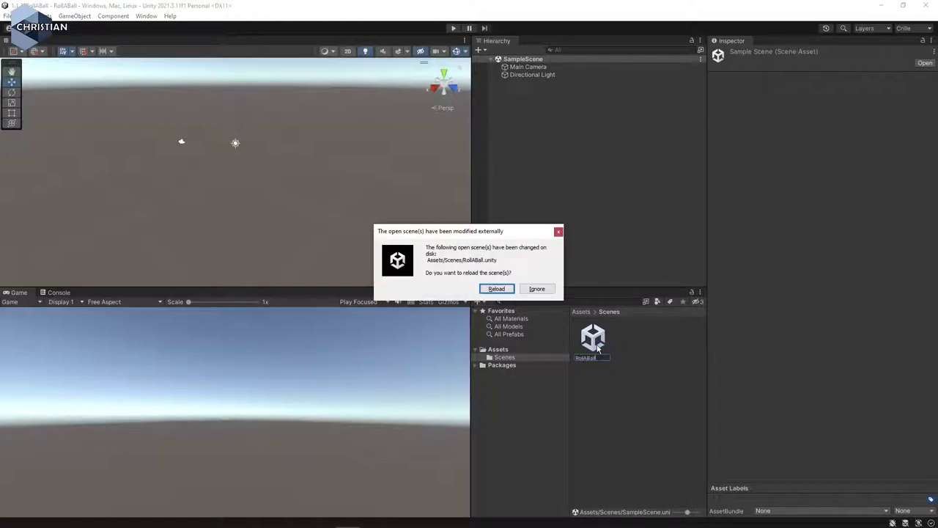
pyautogui.click(496, 288)
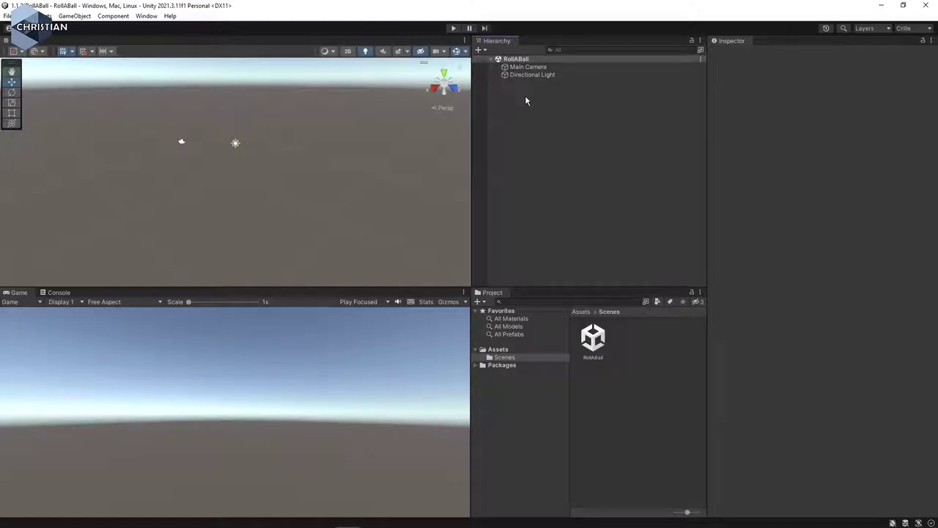
# Add a 3D plane to the RollABall scene and name it Ground
pyautogui.click(478, 50)
pyautogui.moveTo(523, 83)
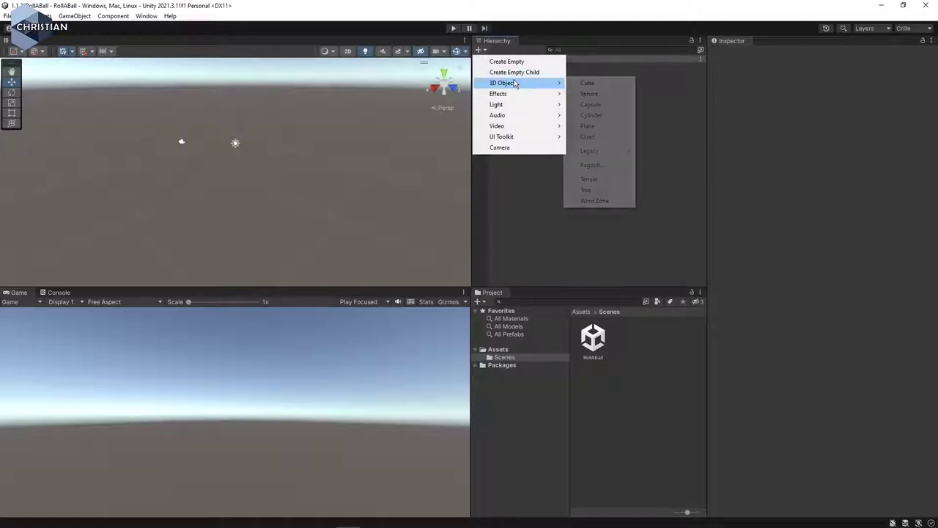
pyautogui.click(590, 126)
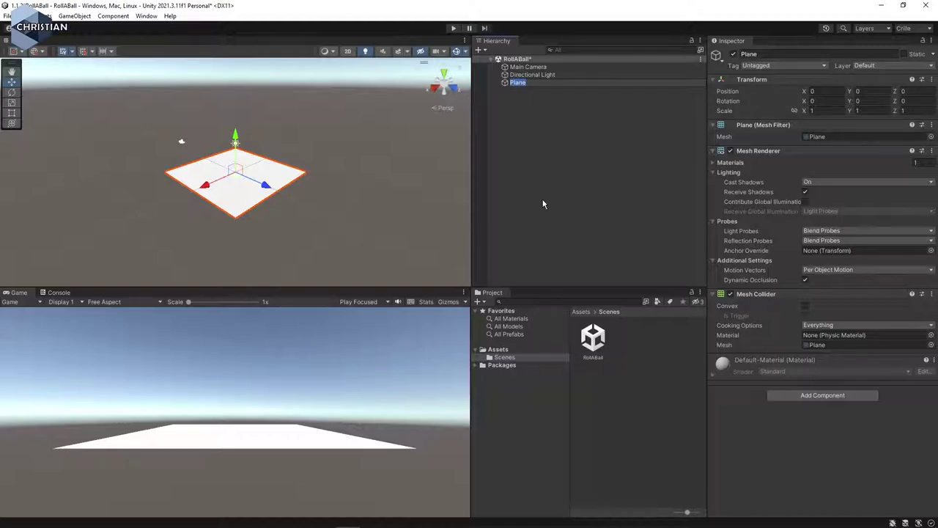
pyautogui.write('GRound')
pyautogui.press('BackSpace')
pyautogui.press('BackSpace')
pyautogui.press('BackSpace')
pyautogui.press('BackSpace')
pyautogui.press('BackSpace')
pyautogui.write('round')
pyautogui.press('Return')
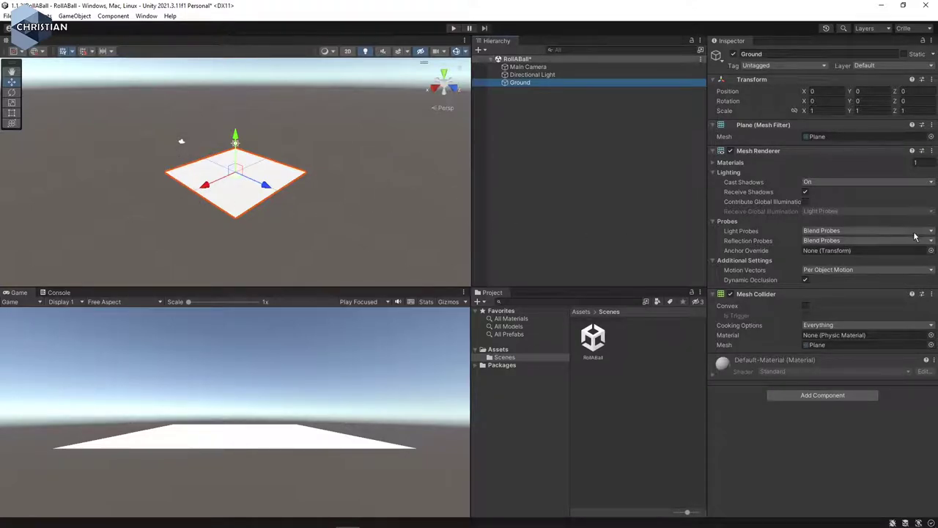
# Set the Ground plane's scale to 2 on the X, Y and Z axes
pyautogui.click(775, 107)
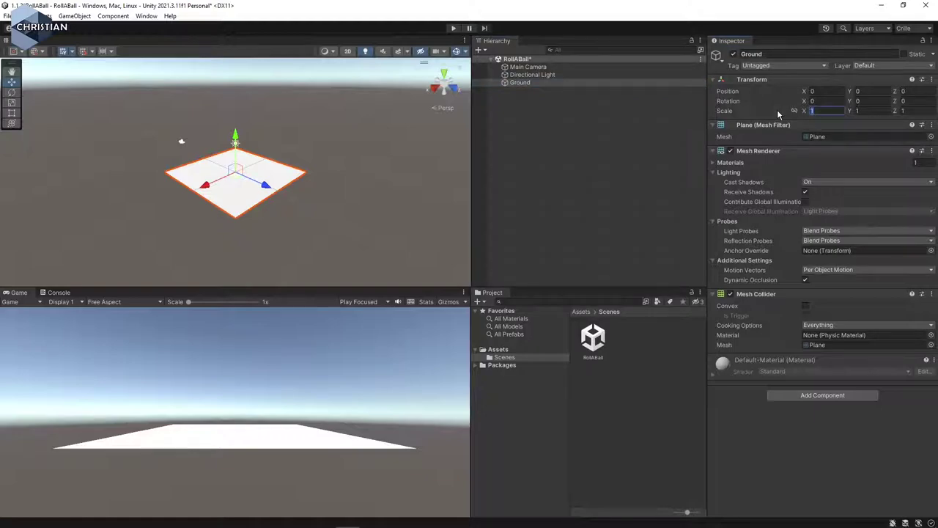
pyautogui.write('2')
pyautogui.press('Tab')
pyautogui.write('2')
pyautogui.press('Tab')
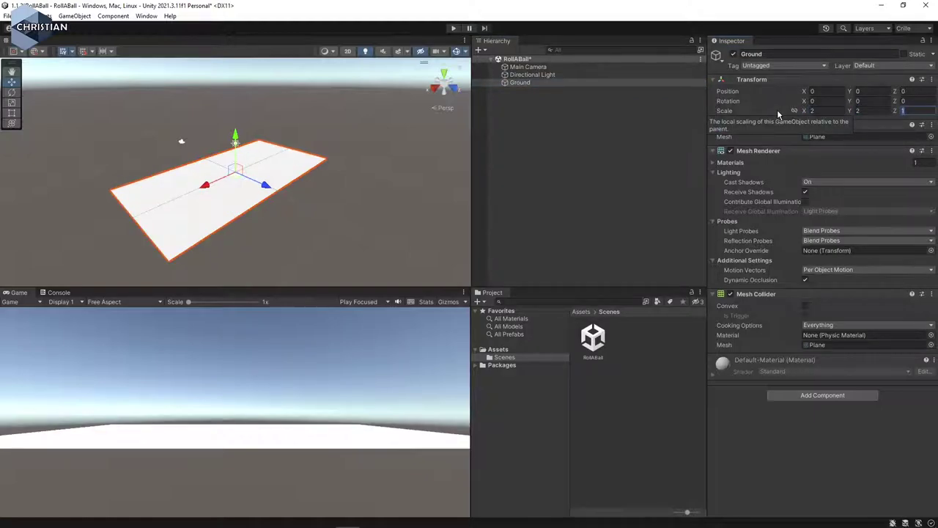
pyautogui.write('2')
pyautogui.press('Return')
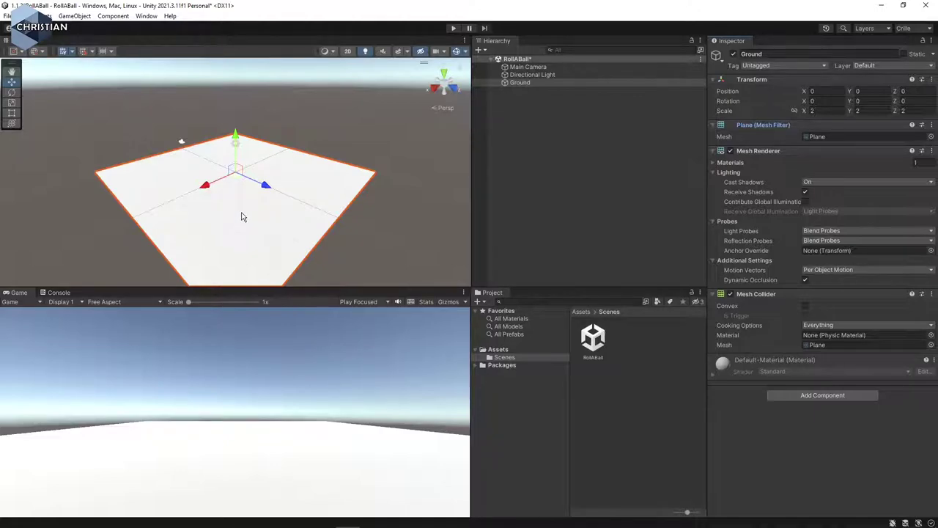
# Reduce the asset thumbnails to a compact list and create a folder named Materials in Assets
pyautogui.click(498, 350)
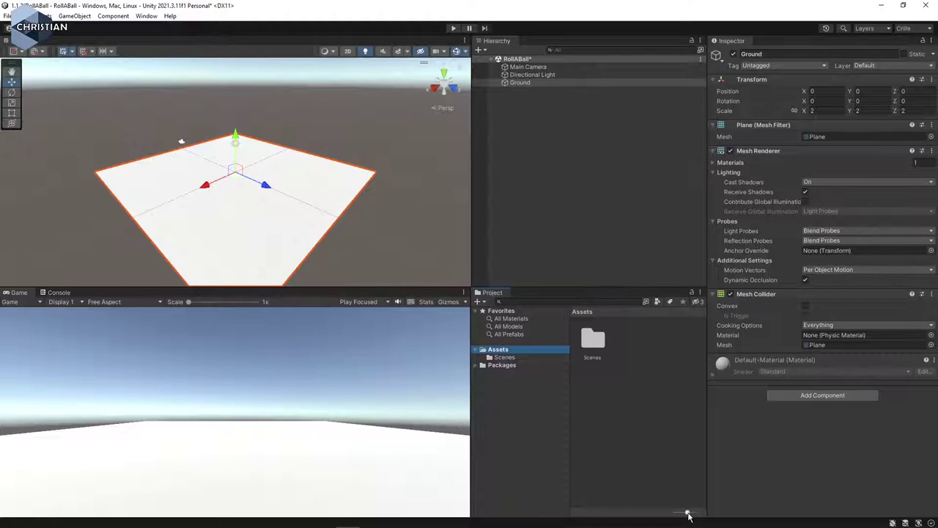
pyautogui.moveTo(687, 512); pyautogui.dragTo(638, 513)
pyautogui.rightClick(612, 351)
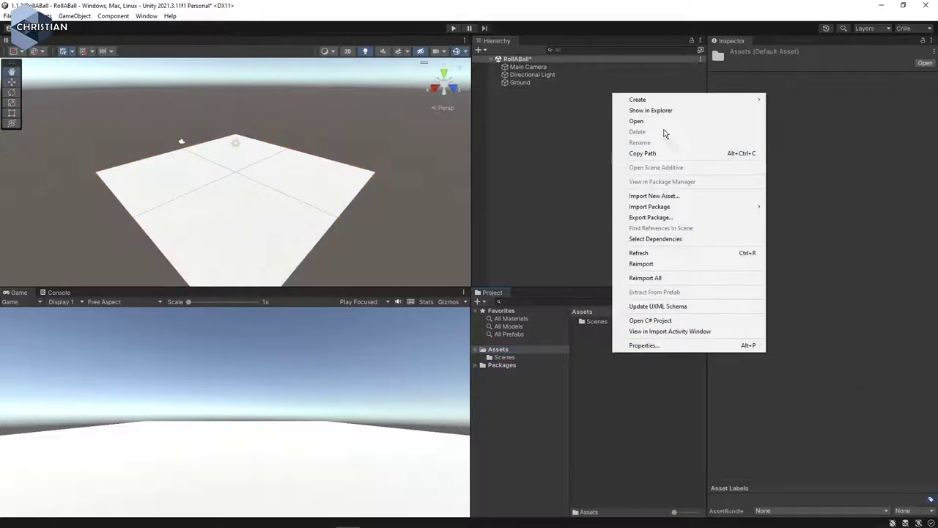
pyautogui.moveTo(646, 101)
pyautogui.click(834, 103)
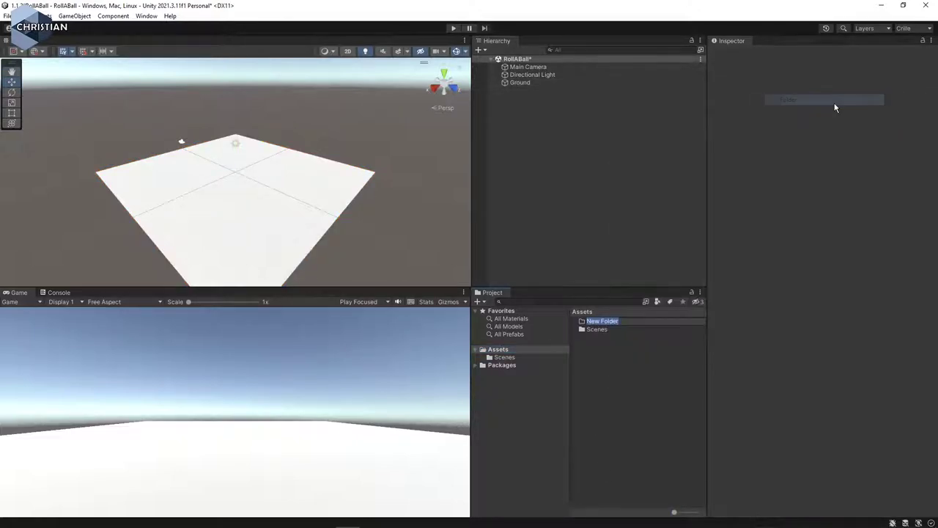
pyautogui.write('MAter')
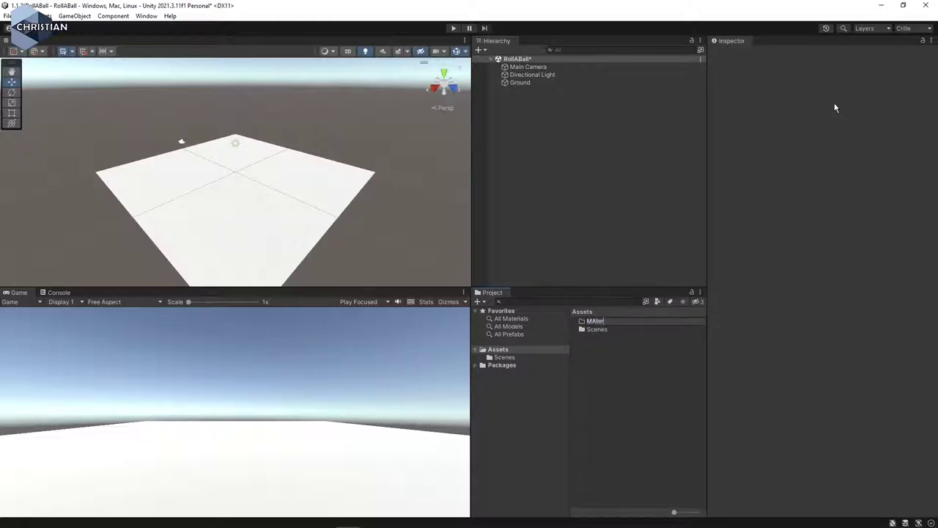
pyautogui.write('ials')
pyautogui.press('BackSpace')
pyautogui.write('a')
pyautogui.press('Return')
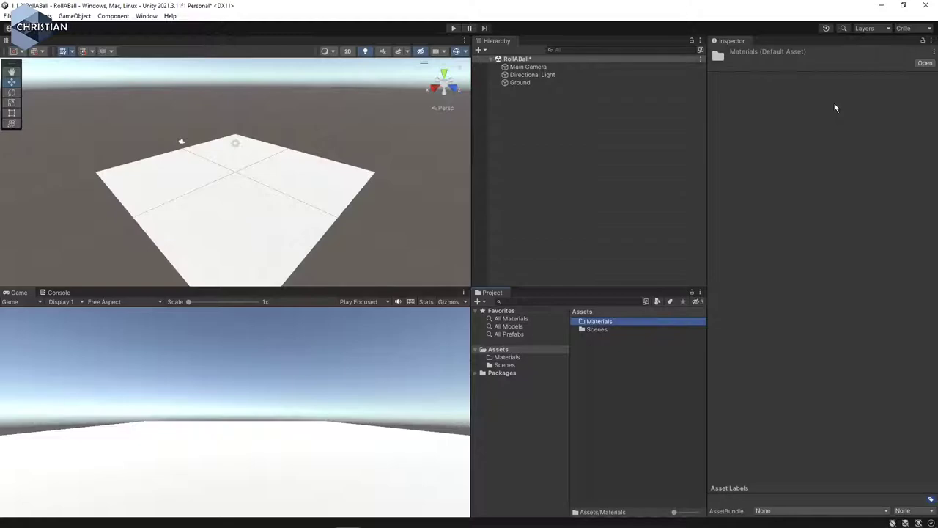
# Create a new material named Ground inside the Materials folder
pyautogui.click(507, 357)
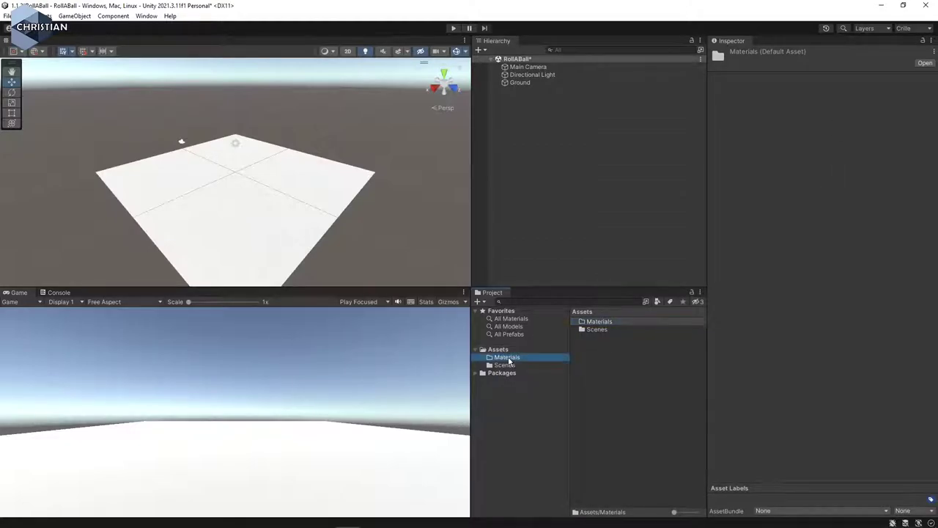
pyautogui.rightClick(644, 361)
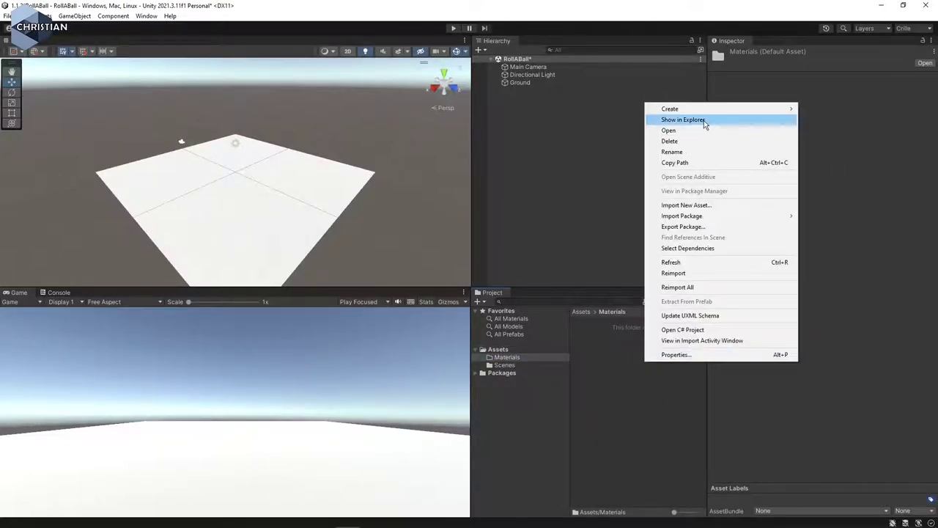
pyautogui.moveTo(696, 107)
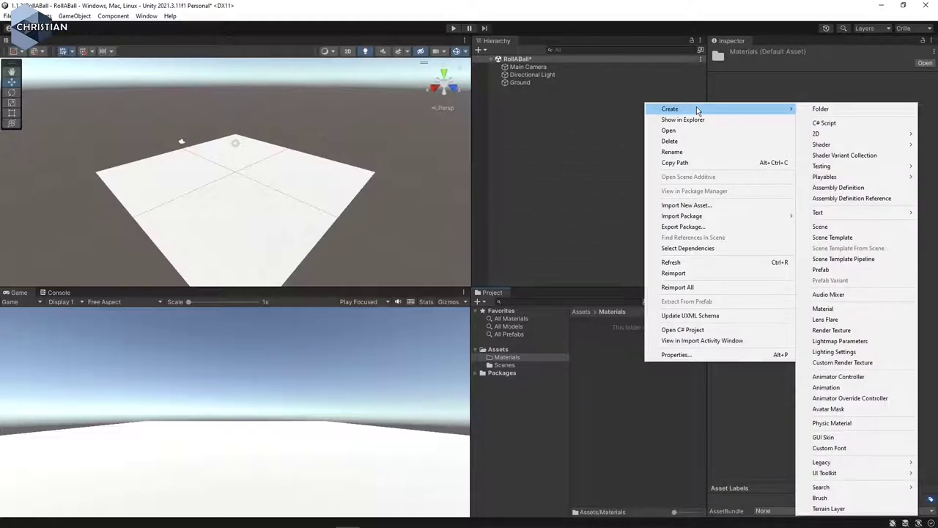
pyautogui.click(823, 308)
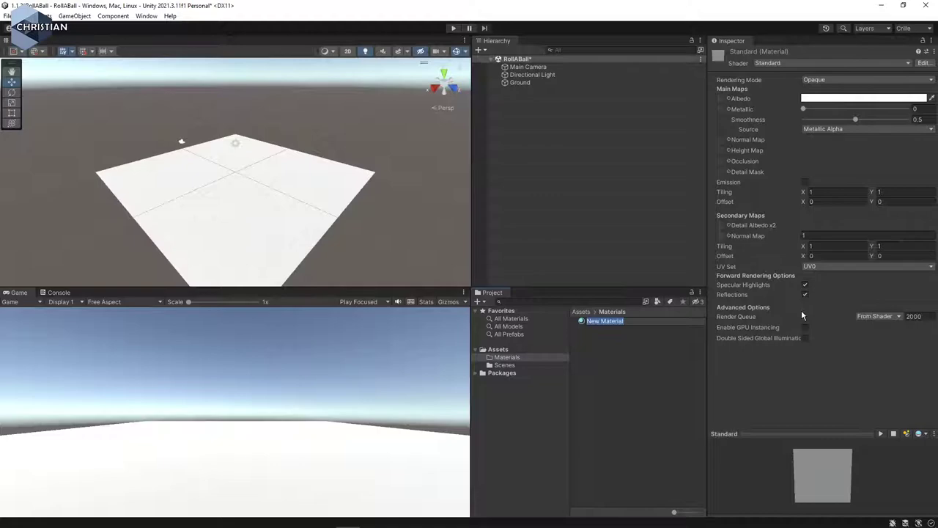
pyautogui.write('Ground')
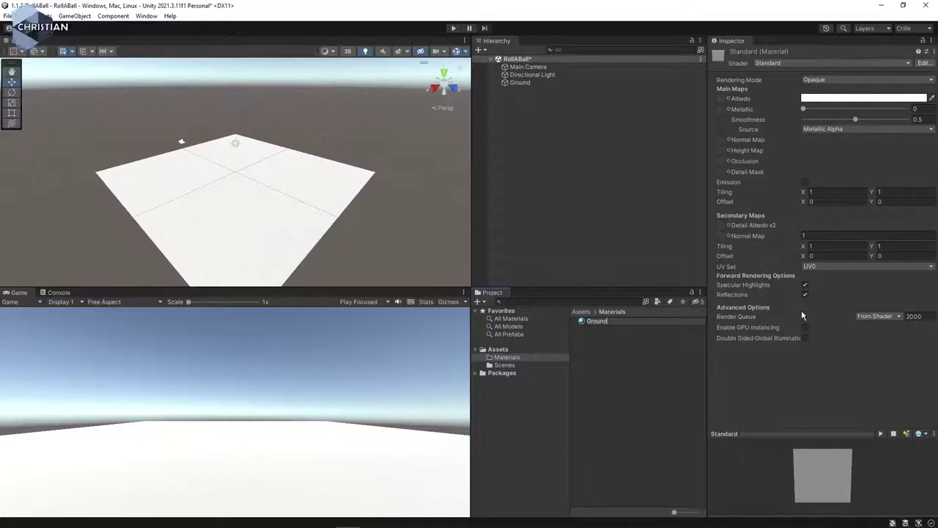
pyautogui.press('Return')
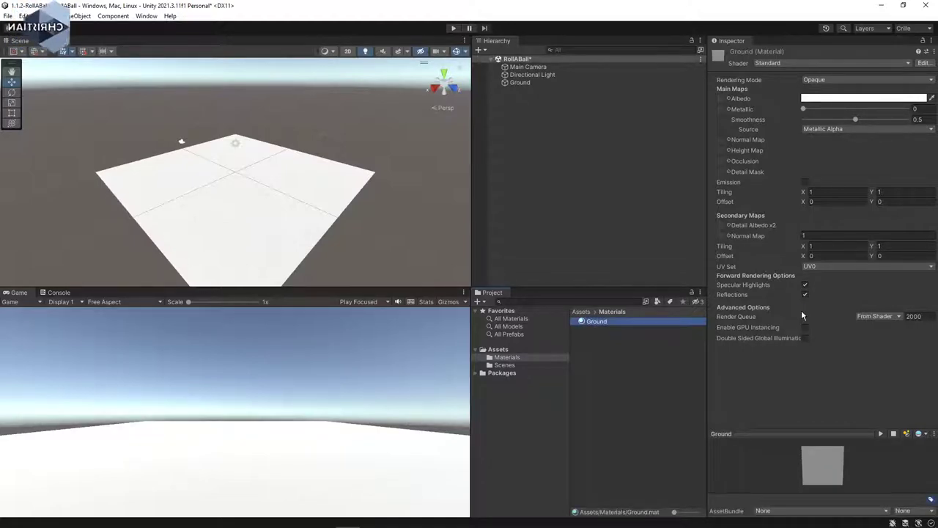
# Set the Ground material's albedo to dark grey 5C5B5B and apply the material to the ground plane in the scene
pyautogui.click(831, 99)
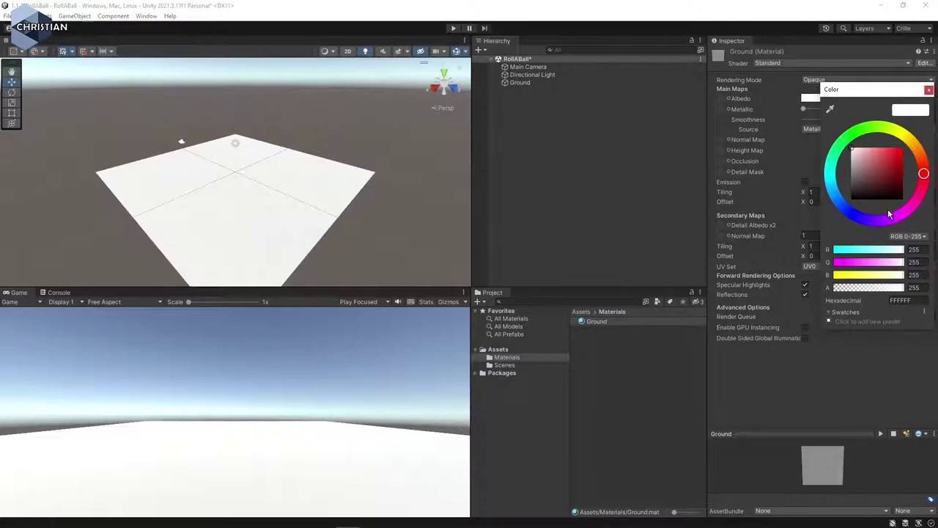
pyautogui.moveTo(859, 197); pyautogui.dragTo(852, 181)
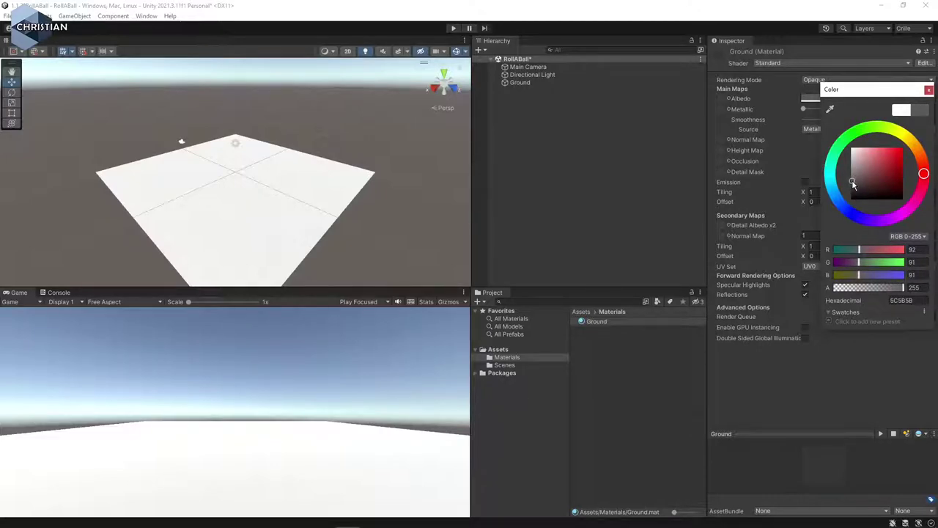
pyautogui.click(928, 91)
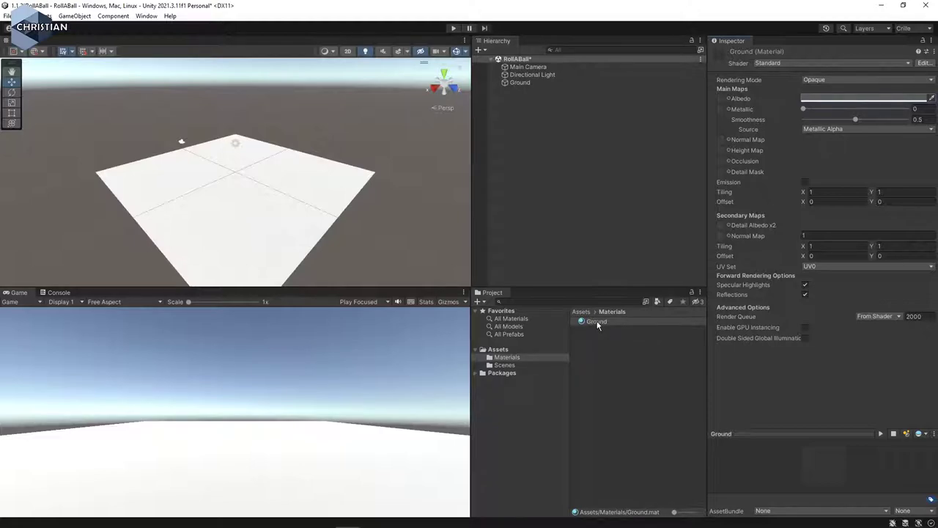
pyautogui.moveTo(597, 325); pyautogui.dragTo(239, 220)
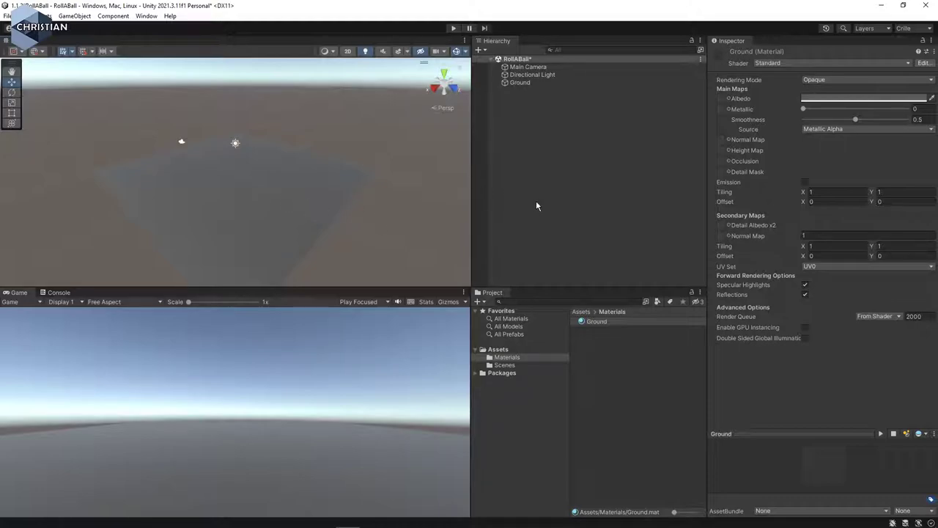
# Add a 3D cube at the root of the scene, keeping its default name
pyautogui.click(533, 128)
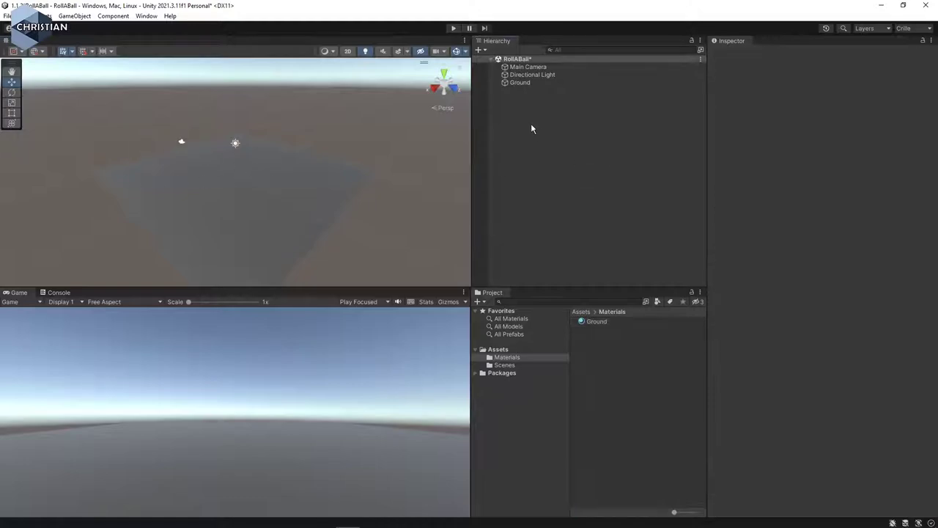
pyautogui.click(479, 49)
pyautogui.moveTo(517, 83)
pyautogui.click(586, 84)
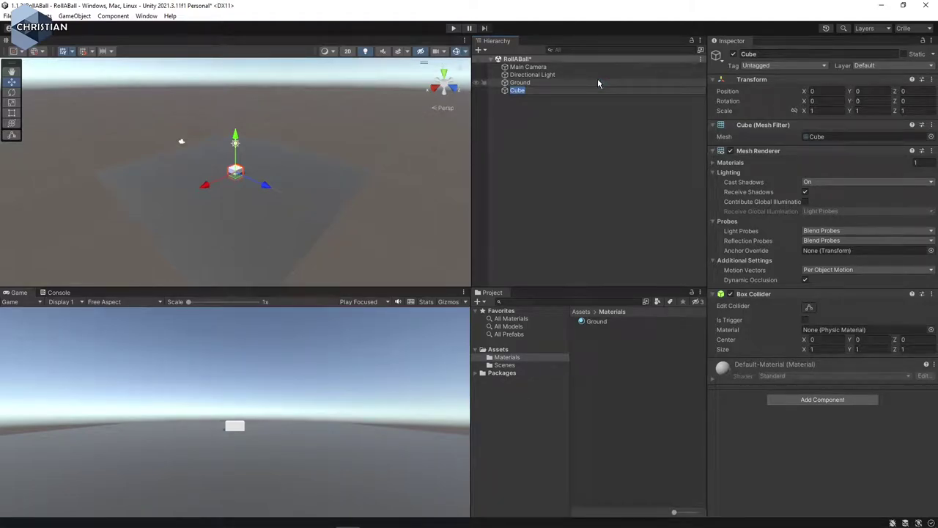
pyautogui.press('Return')
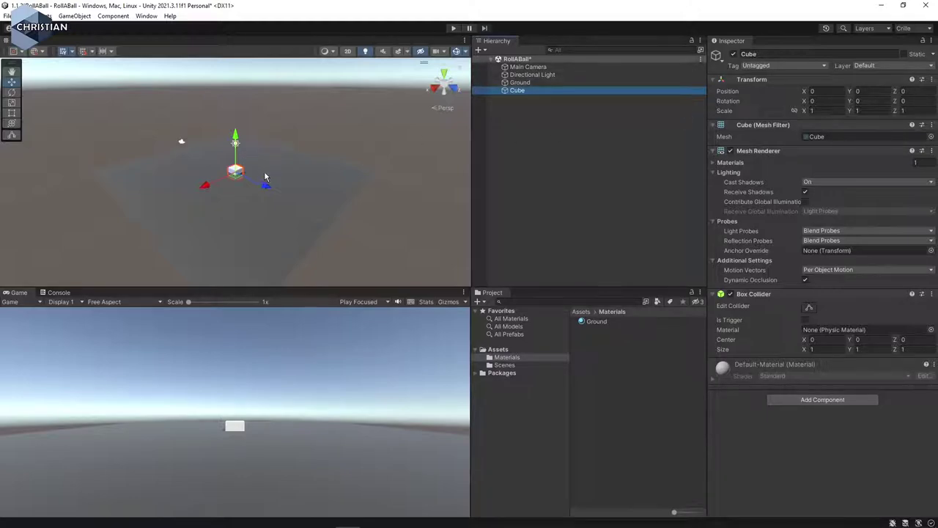
# Stretch the cube along its X axis with the Scale tool and set its X scale to exactly 20
pyautogui.click(12, 102)
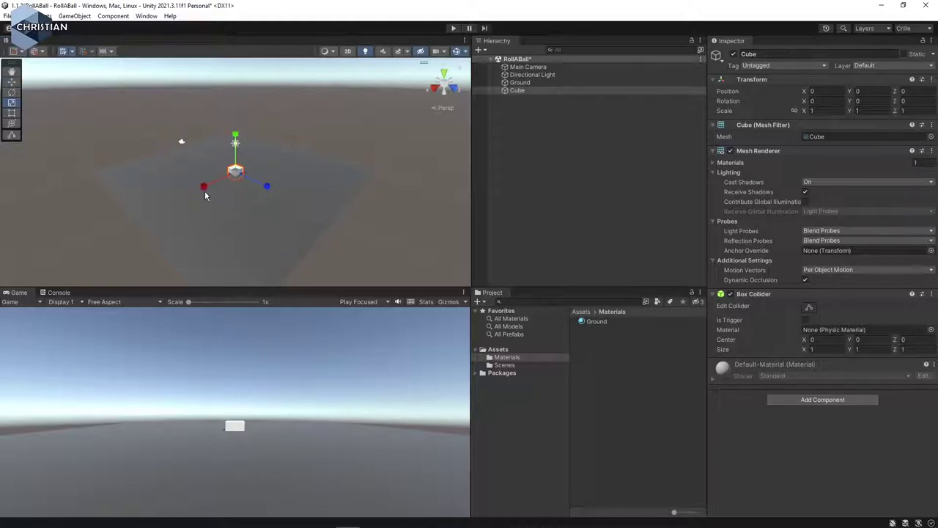
pyautogui.moveTo(204, 189); pyautogui.dragTo(601, 413)
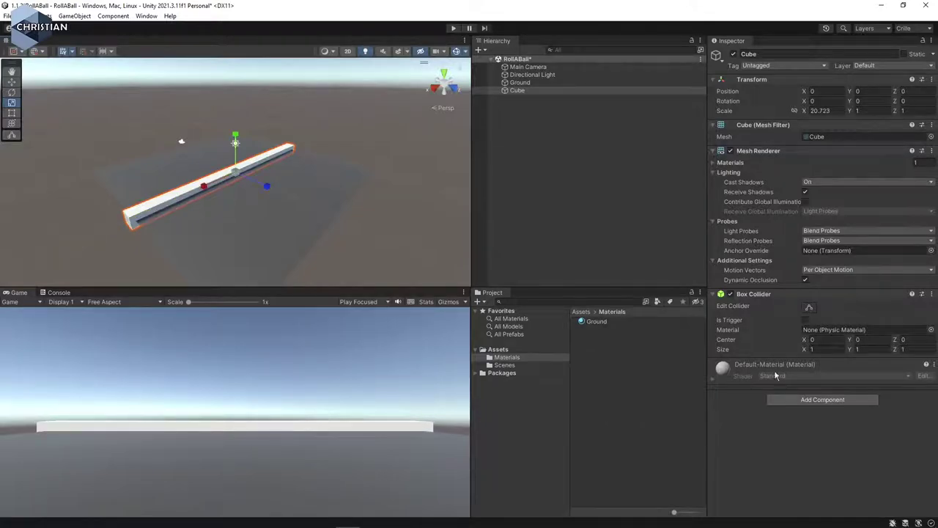
pyautogui.scroll(2, 207, 262)
pyautogui.scroll(-2, 203, 261)
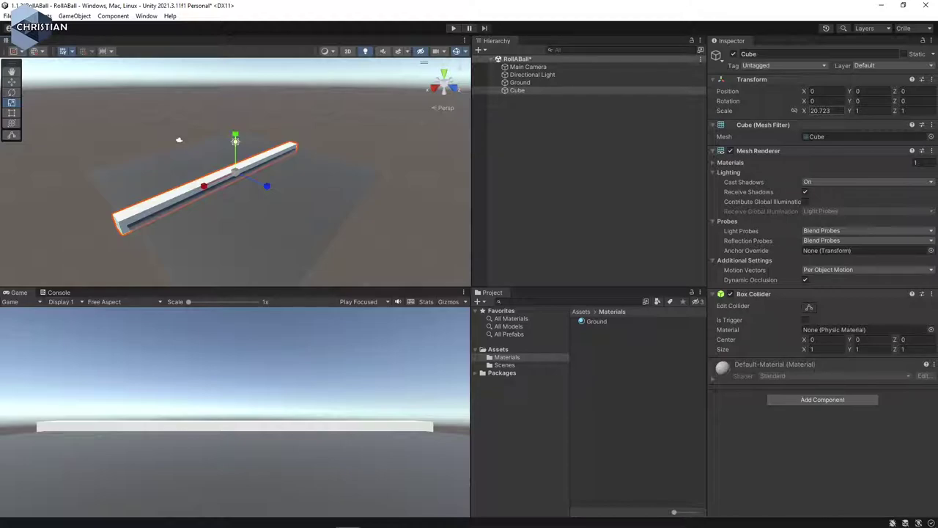
pyautogui.moveTo(818, 110); pyautogui.dragTo(837, 114)
pyautogui.press('BackSpace')
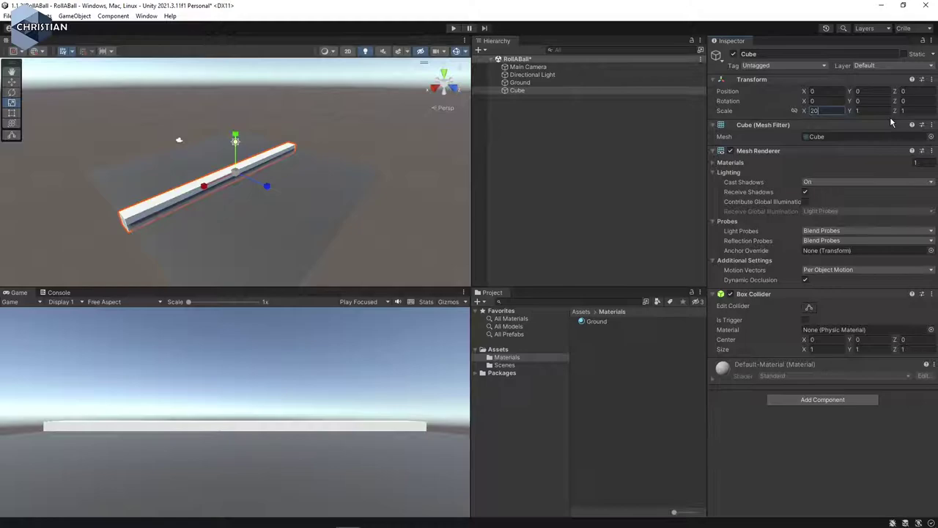
# Duplicate the stretched cube three times to get four identical wall pieces
pyautogui.press('Tab')
pyautogui.click(12, 82)
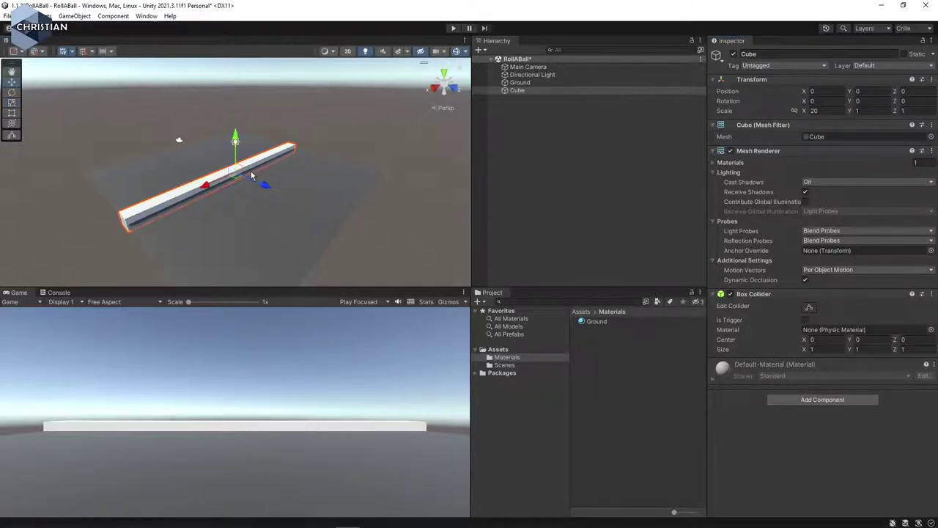
pyautogui.click(536, 92)
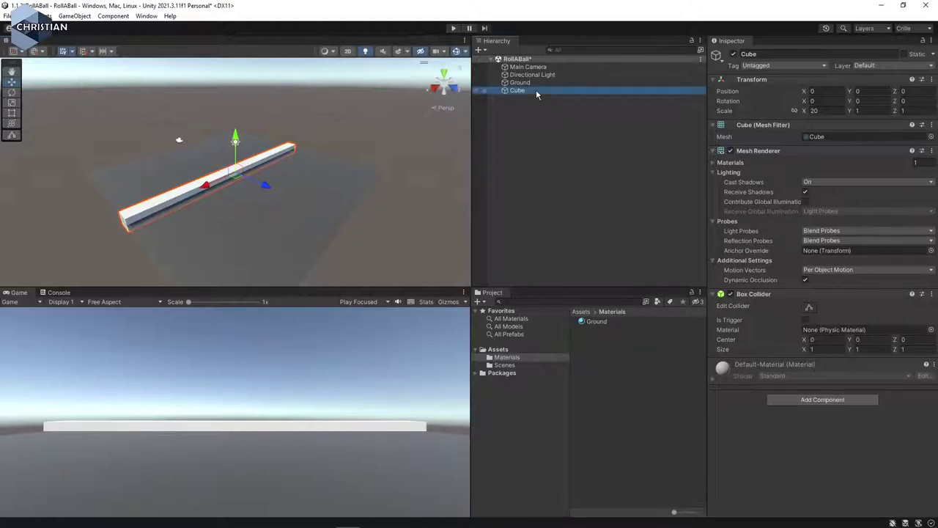
pyautogui.rightClick(535, 91)
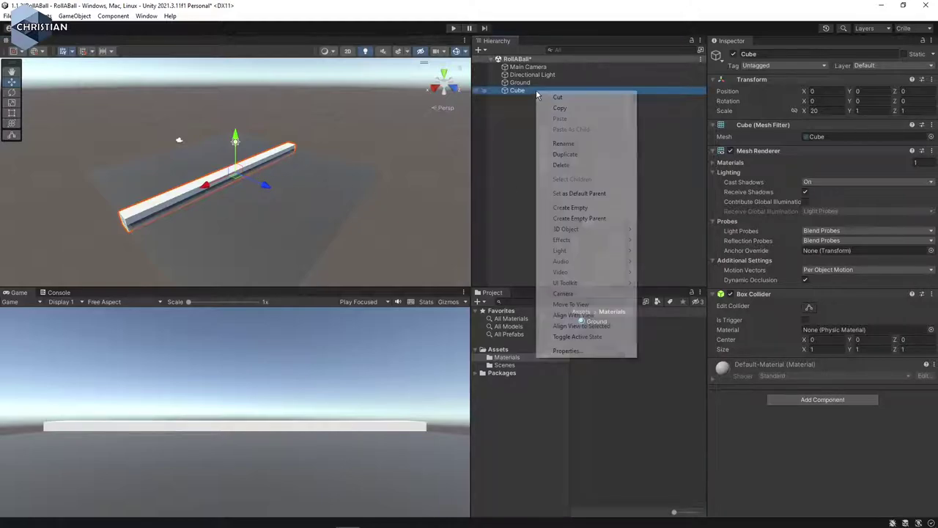
pyautogui.click(568, 155)
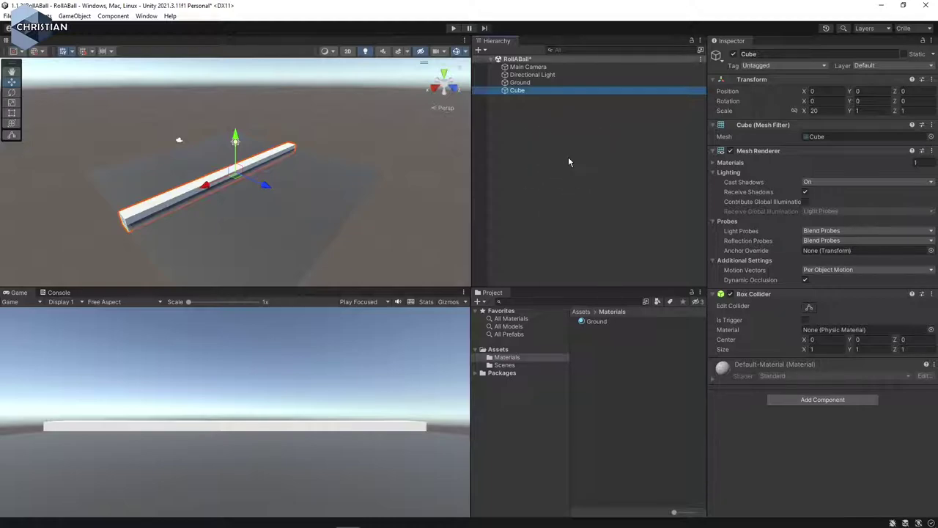
pyautogui.hotkey('ctrl', 'd')
pyautogui.hotkey('ctrl', 'd')
pyautogui.hotkey('ctrl', 'd')
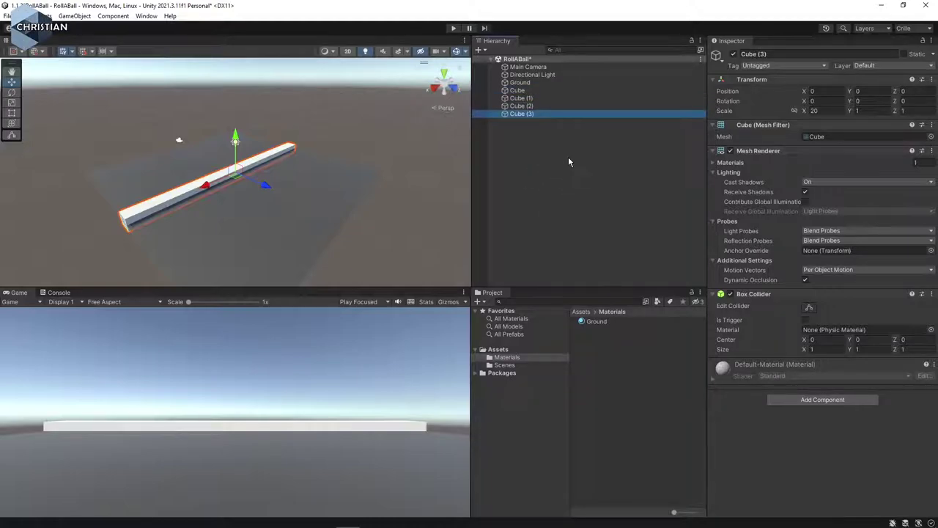
# Rename the original cube as North and the first duplicate as South
pyautogui.click(520, 91)
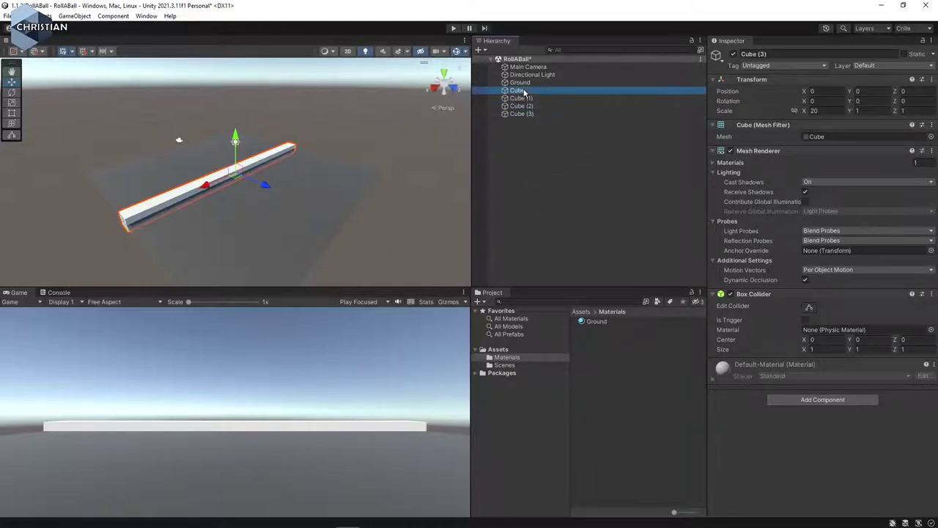
pyautogui.click(521, 91)
pyautogui.write('No')
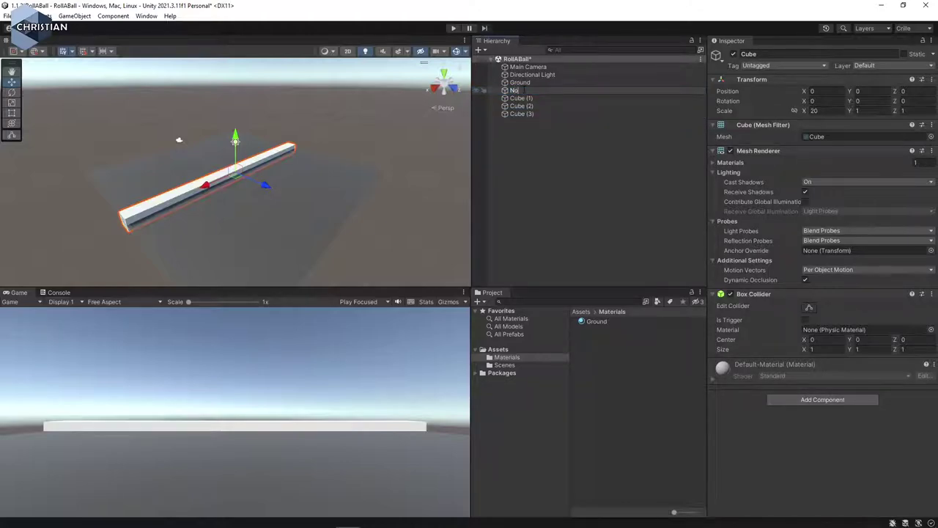
pyautogui.write('rth')
pyautogui.press('Return')
pyautogui.press('Down')
pyautogui.press('F2')
pyautogui.write('South')
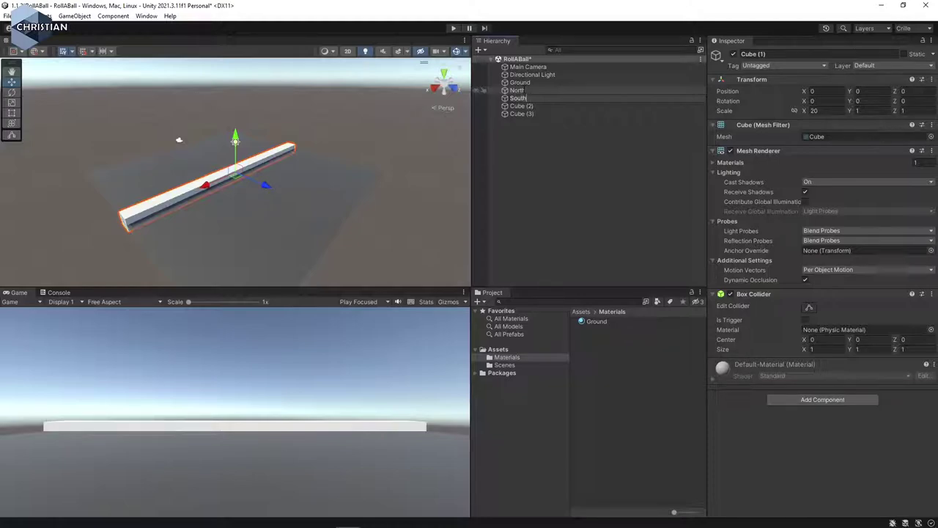
pyautogui.press('Return')
# Rename the remaining two cube duplicates as East and West
pyautogui.press('Down')
pyautogui.press('F2')
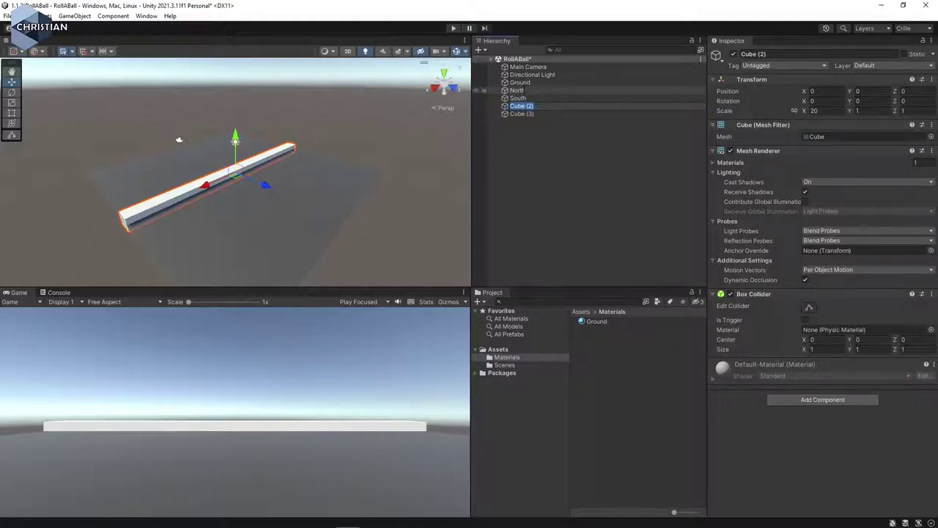
pyautogui.write('East')
pyautogui.press('Return')
pyautogui.press('Down')
pyautogui.press('e')
pyautogui.press('t')
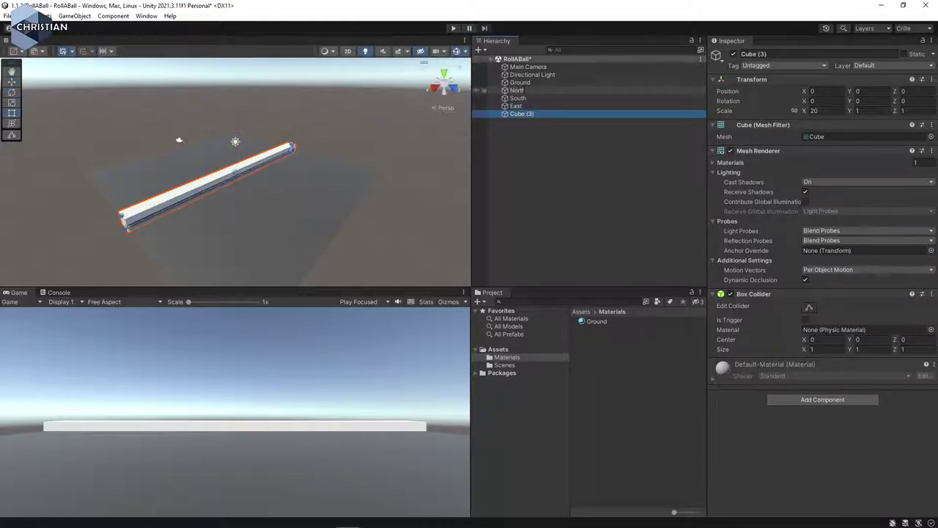
pyautogui.press('F2')
pyautogui.write('QWe')
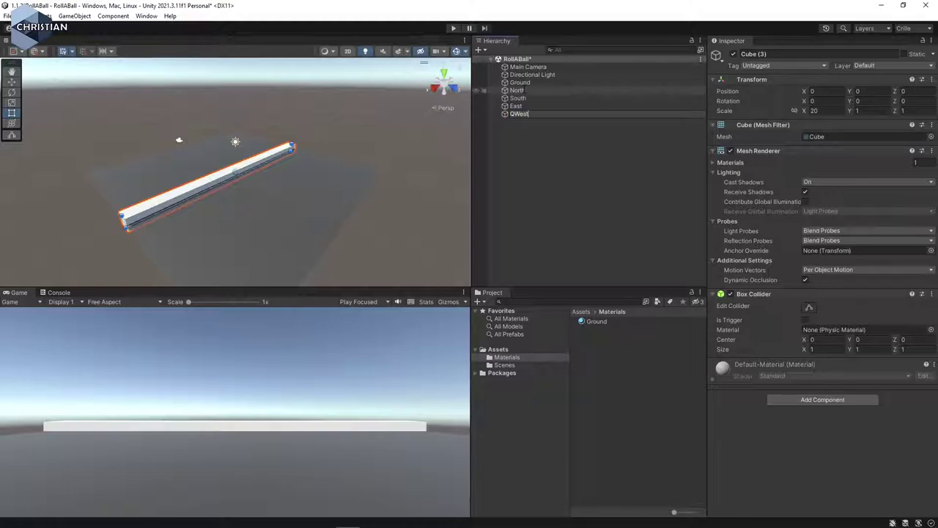
pyautogui.write('st')
pyautogui.press('Home')
pyautogui.press('Delete')
pyautogui.press('Return')
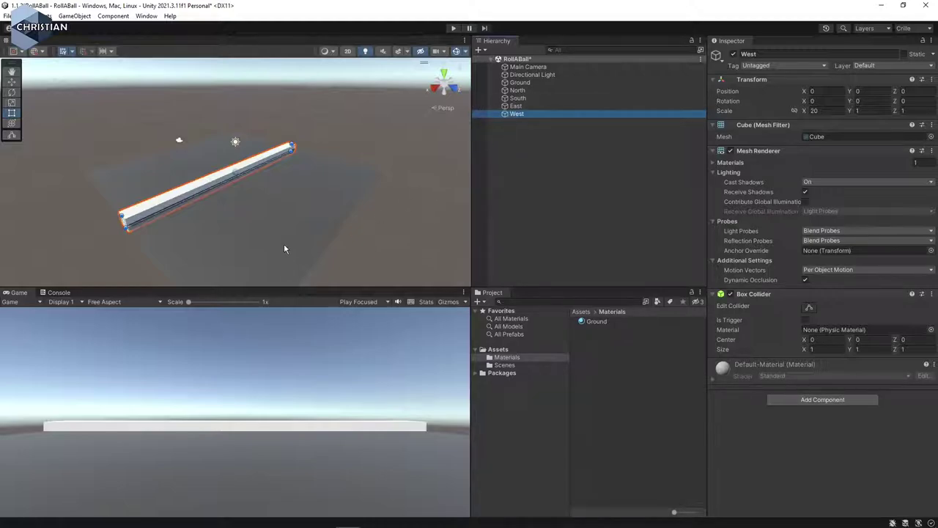
# Move the North wall along Z to about 11.6 and the South wall to about -9.8, near opposite edges of the ground
pyautogui.click(518, 91)
pyautogui.click(12, 81)
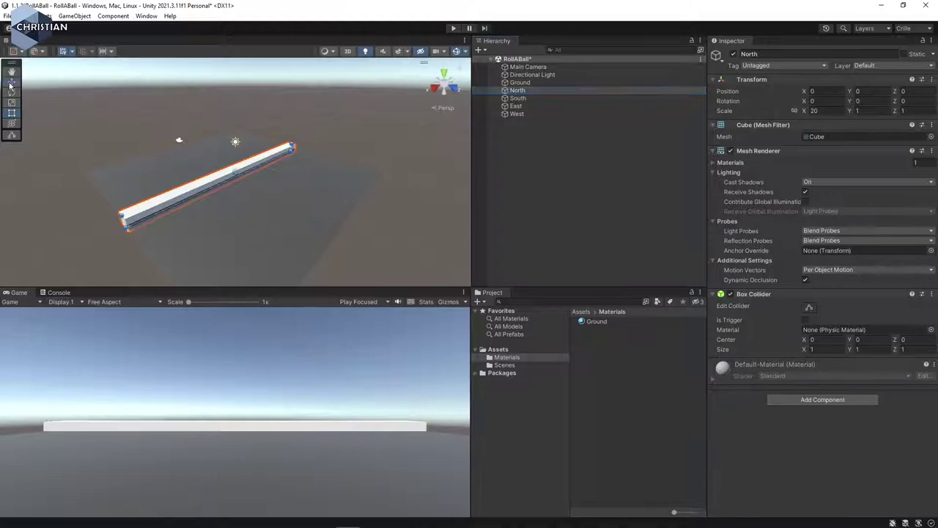
pyautogui.moveTo(265, 186); pyautogui.dragTo(365, 230)
pyautogui.moveTo(116, 276); pyautogui.dragTo(245, 228, button='right')
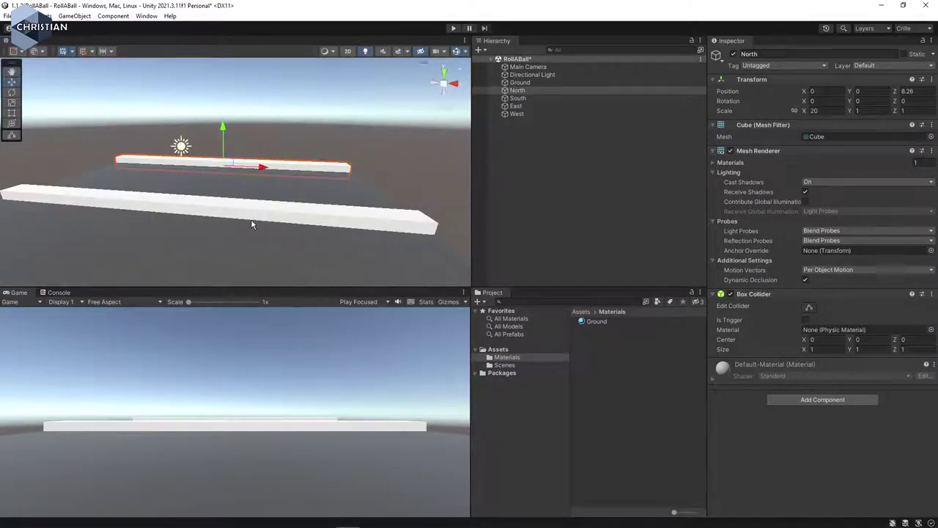
pyautogui.scroll(-3, 251, 225)
pyautogui.moveTo(257, 230); pyautogui.dragTo(297, 214, button='middle')
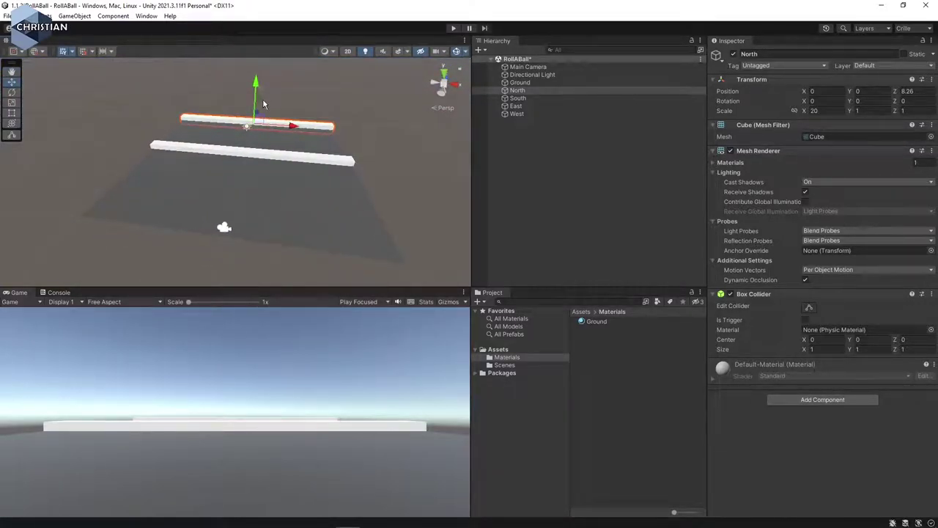
pyautogui.moveTo(257, 110)
pyautogui.mouseDown()
pyautogui.moveTo(262, 91)
pyautogui.moveTo(260, 116)
pyautogui.mouseUp()
pyautogui.click(517, 99)
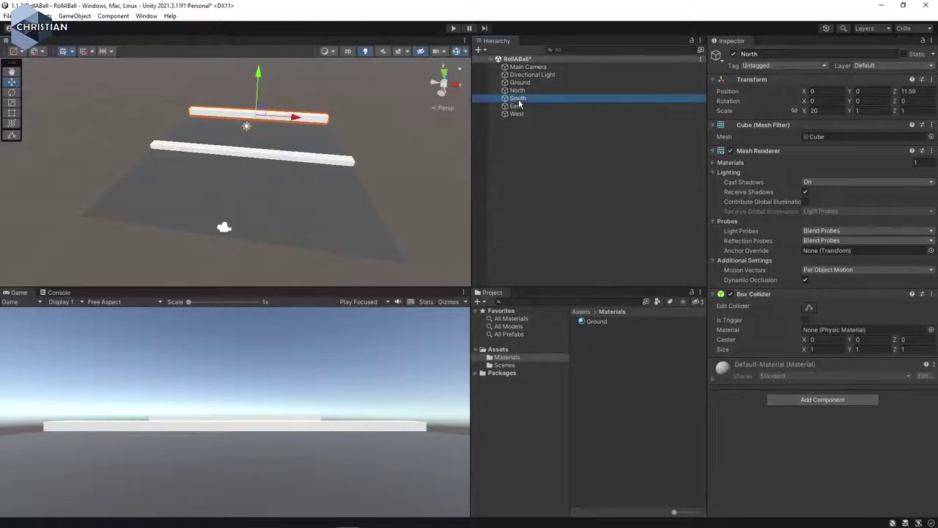
pyautogui.moveTo(252, 144); pyautogui.dragTo(231, 209)
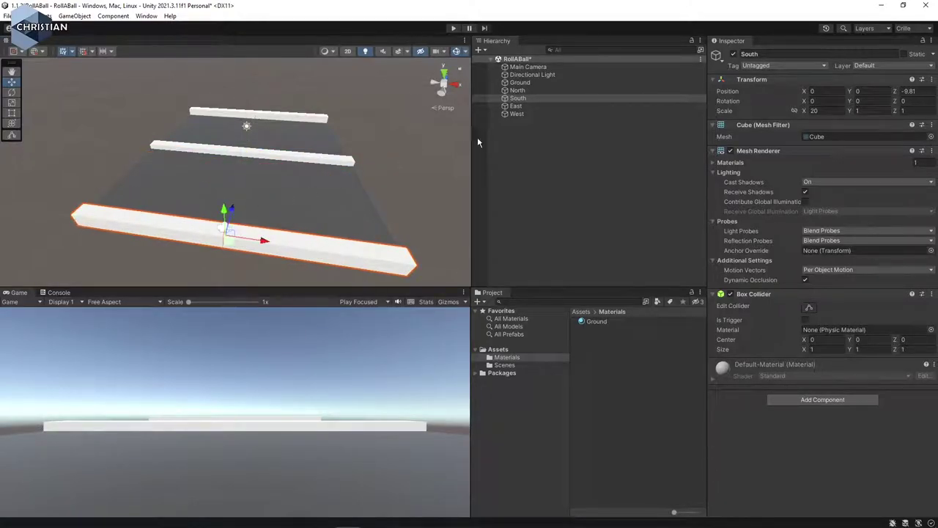
# Rotate the East wall 90 degrees around Y and move it along X to about -10.6 at the ground's side edge
pyautogui.click(521, 106)
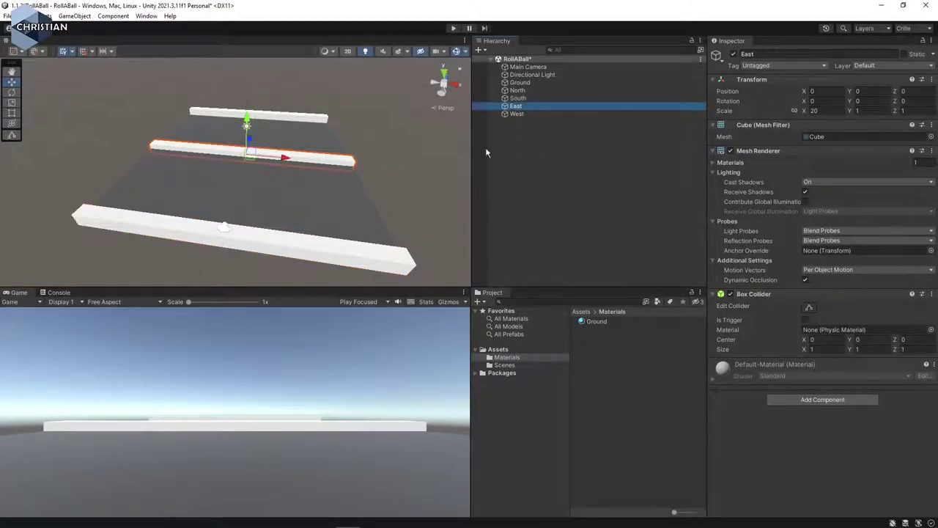
pyautogui.click(861, 100)
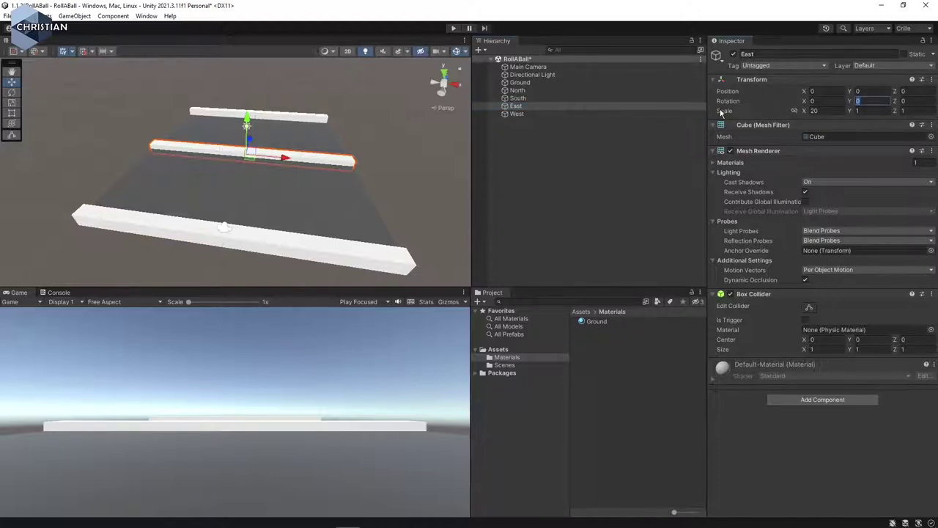
pyautogui.write('9')
pyautogui.click(859, 100)
pyautogui.write('90')
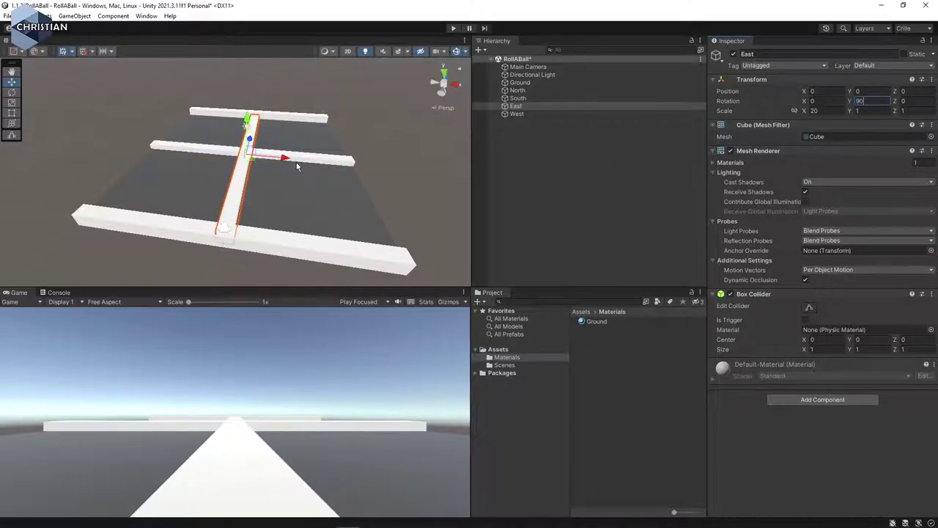
pyautogui.moveTo(284, 158); pyautogui.dragTo(184, 154)
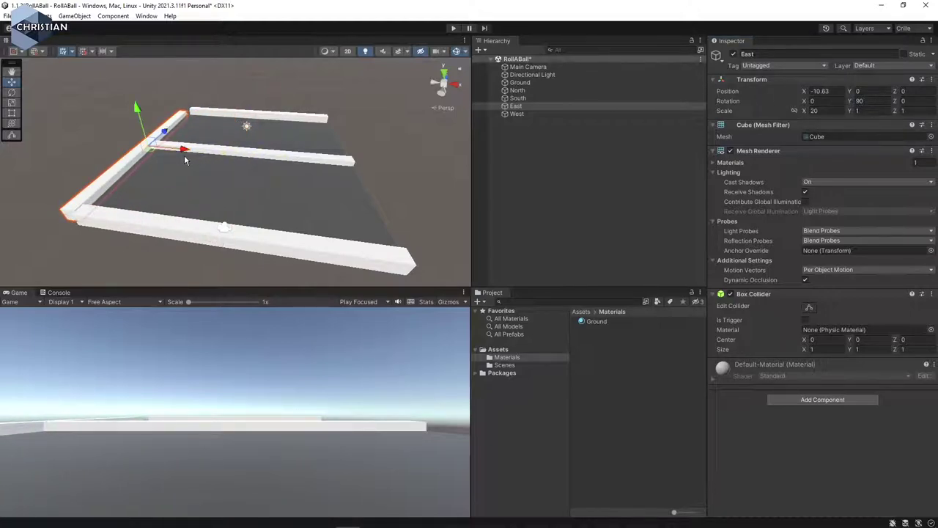
# Rotate the West wall 90 degrees around Y and move it along X to about 10.25 at the opposite side edge
pyautogui.click(290, 160)
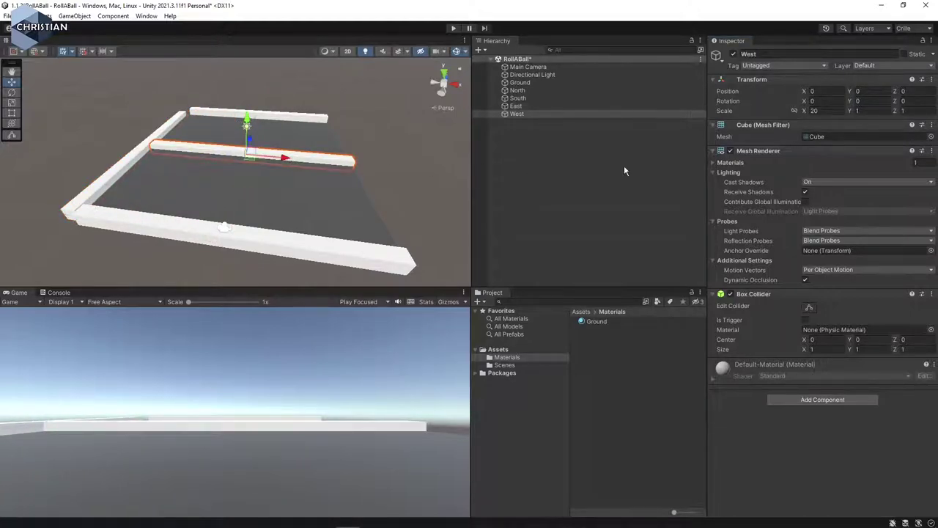
pyautogui.click(869, 101)
pyautogui.write('90')
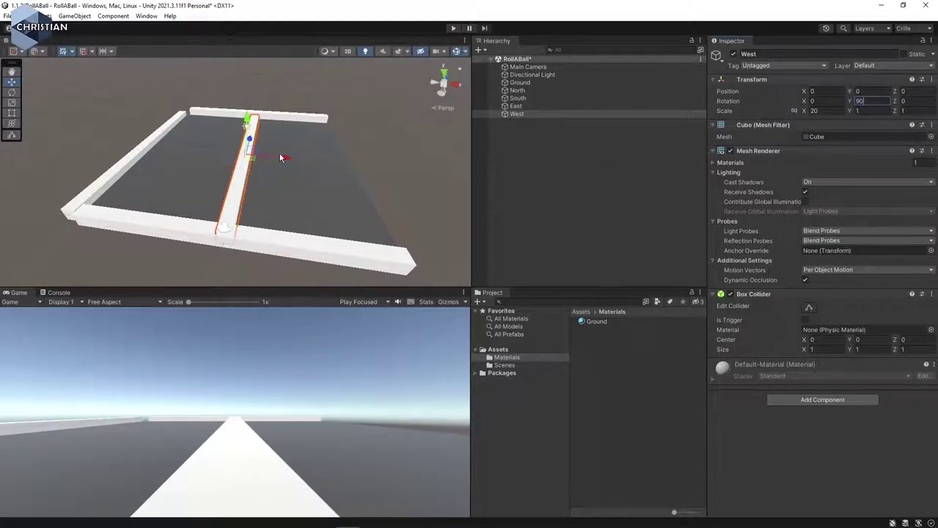
pyautogui.moveTo(280, 158); pyautogui.dragTo(396, 181)
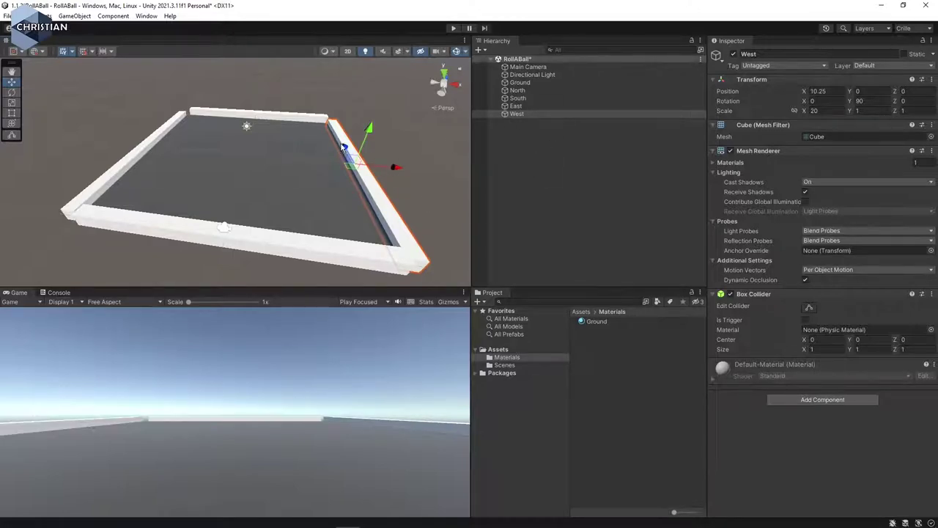
# Set the North wall's Z position to exactly 10 and the South wall's Z position to -10
pyautogui.click(540, 92)
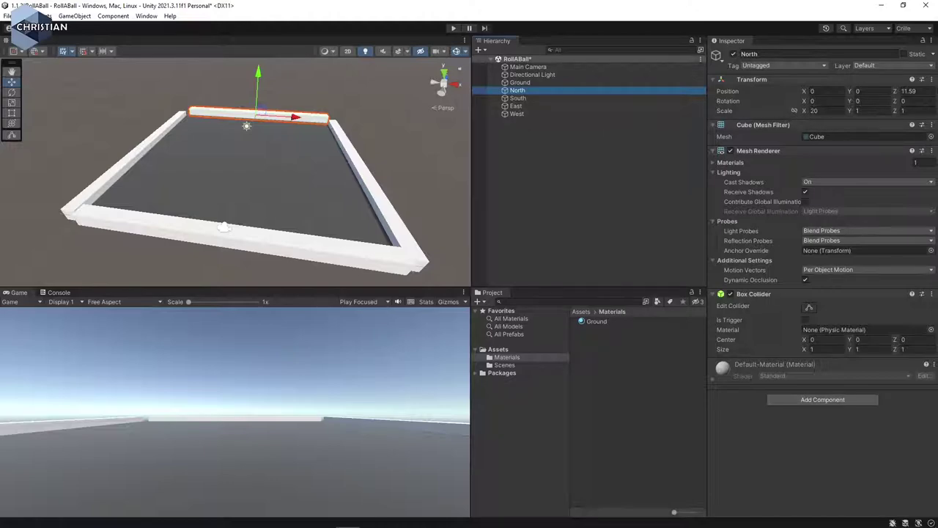
pyautogui.click(913, 100)
pyautogui.click(912, 91)
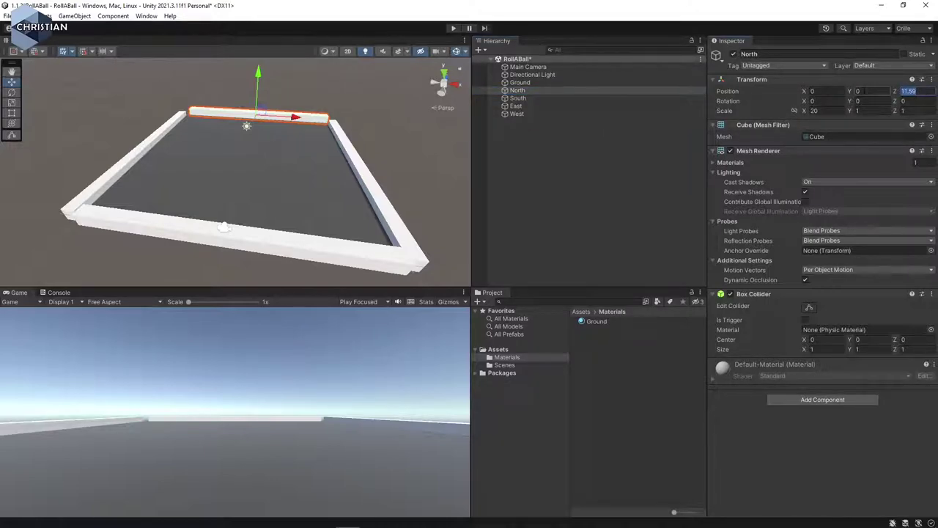
pyautogui.write('10')
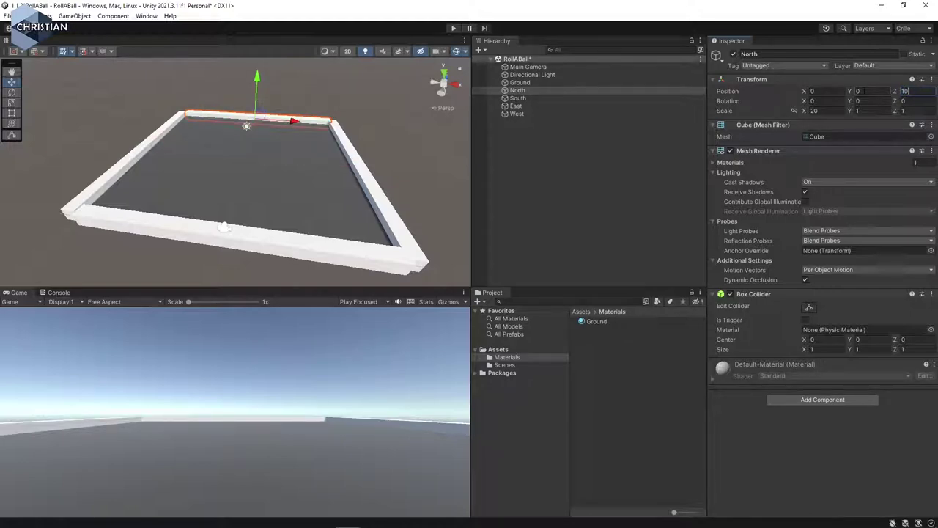
pyautogui.click(527, 99)
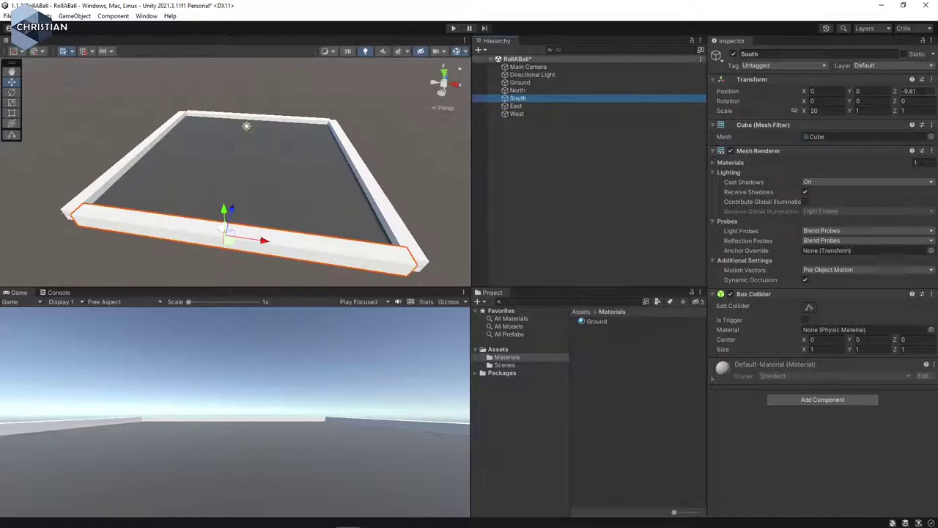
pyautogui.click(909, 91)
pyautogui.write('-10')
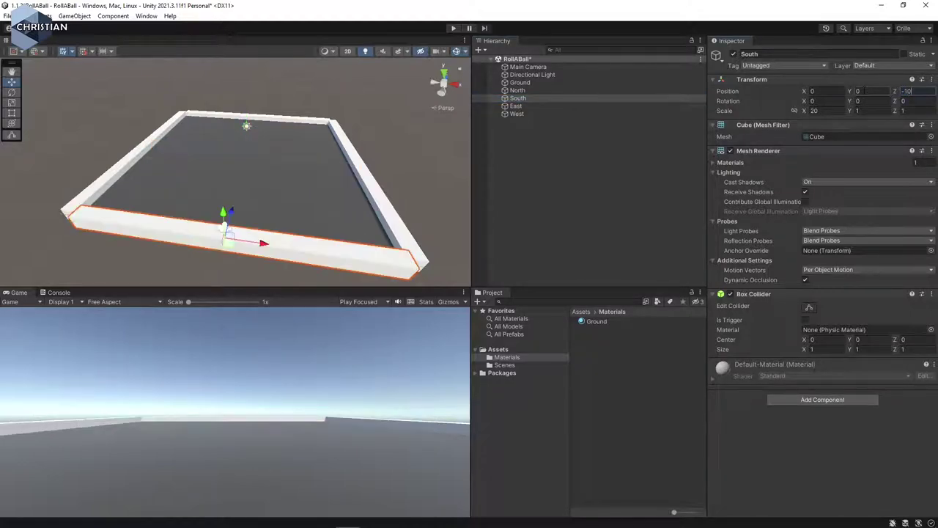
pyautogui.press('Return')
# Set the East wall's X position to exactly -10 and the West wall's X position to 10
pyautogui.click(653, 106)
pyautogui.click(819, 91)
pyautogui.write('-10')
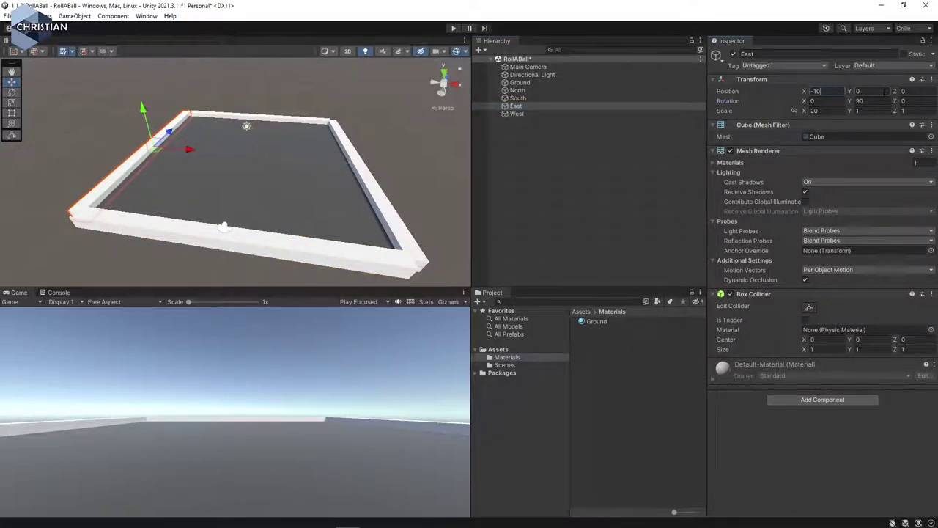
pyautogui.press('Tab')
pyautogui.click(521, 113)
pyautogui.click(818, 91)
pyautogui.doubleClick(822, 91)
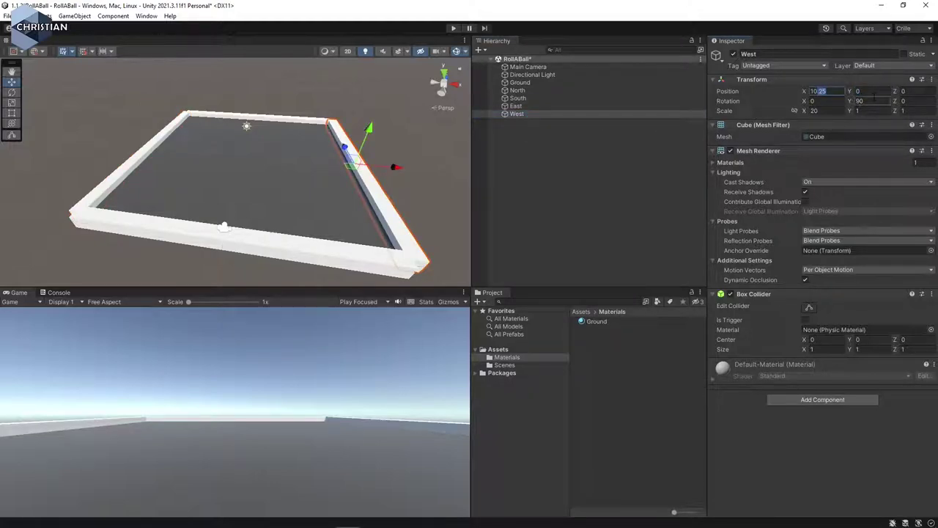
pyautogui.press('BackSpace')
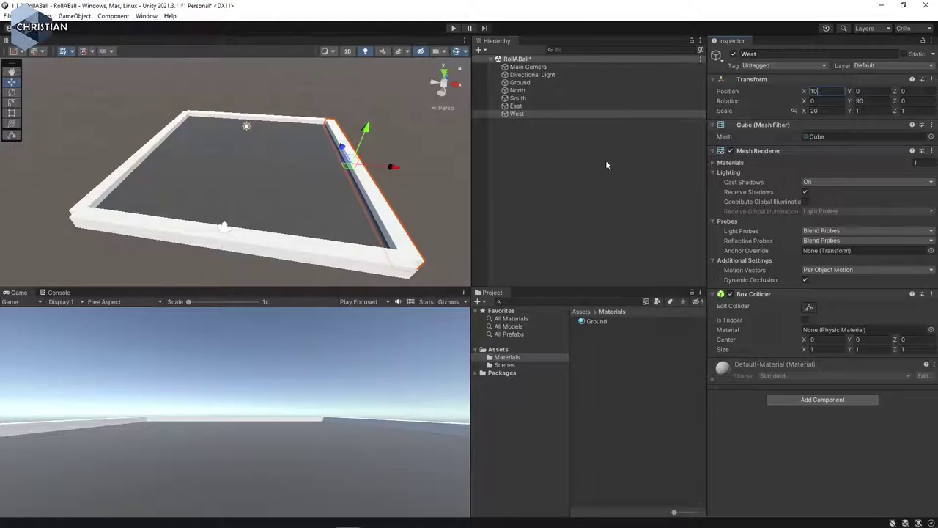
# Select the North, South, East and West walls together and set their shared Y position to 0.5 above the ground
pyautogui.click(521, 90)
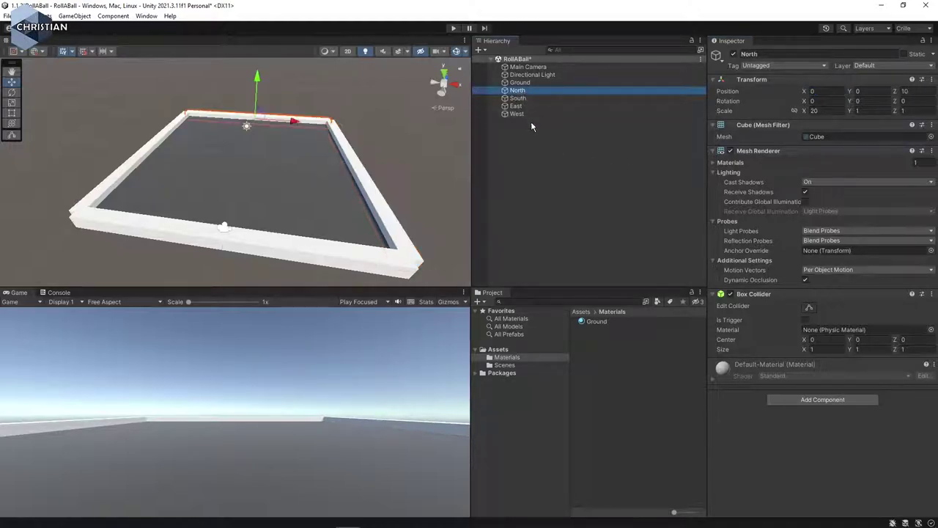
pyautogui.keyDown('shift'); pyautogui.click(521, 115); pyautogui.keyUp('shift')
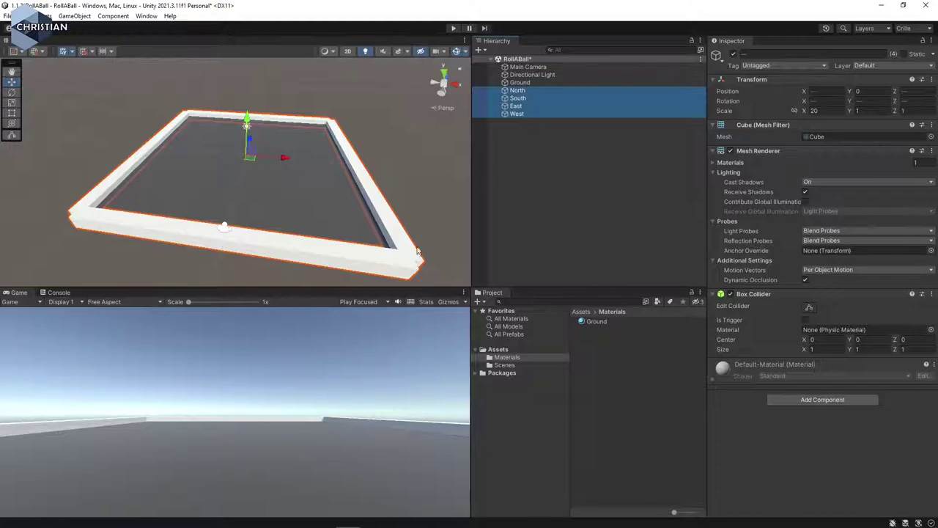
pyautogui.scroll(5, 337, 257)
pyautogui.moveTo(401, 241); pyautogui.dragTo(441, 205, button='right')
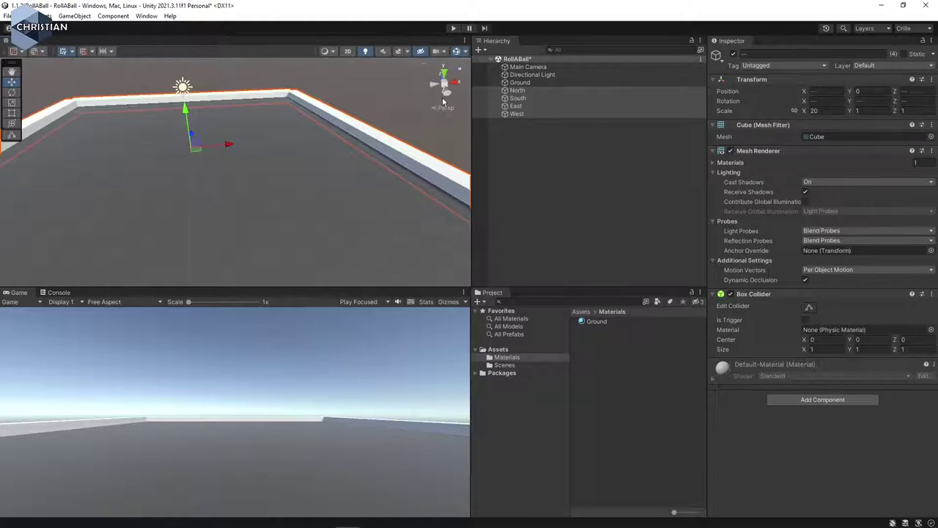
pyautogui.moveTo(186, 112); pyautogui.dragTo(194, 106)
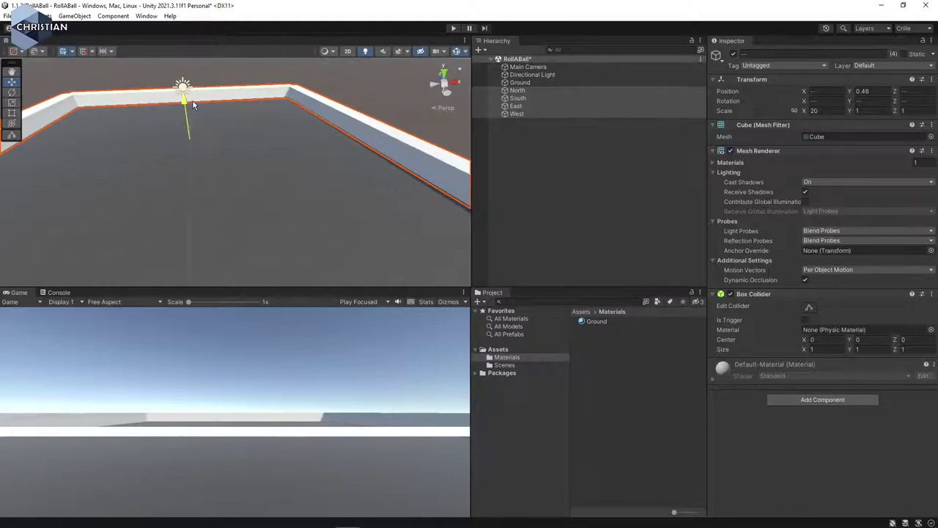
pyautogui.moveTo(193, 105); pyautogui.dragTo(193, 106)
pyautogui.click(865, 91)
pyautogui.write('05')
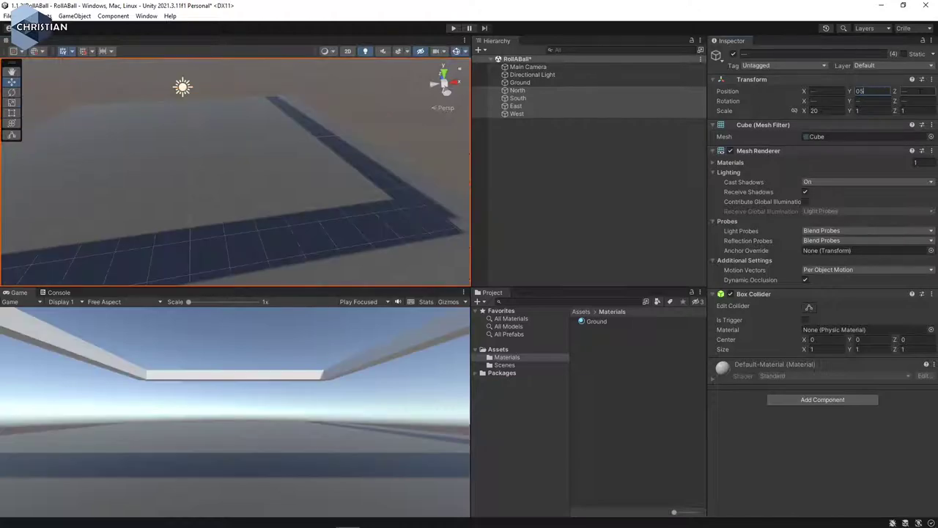
pyautogui.scroll(-5, 348, 205)
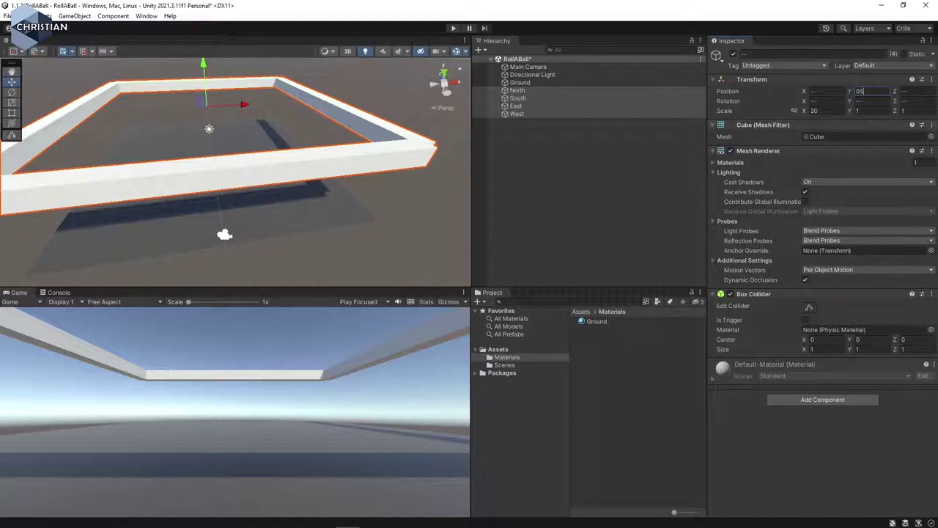
pyautogui.write('0.5')
pyautogui.press('Tab')
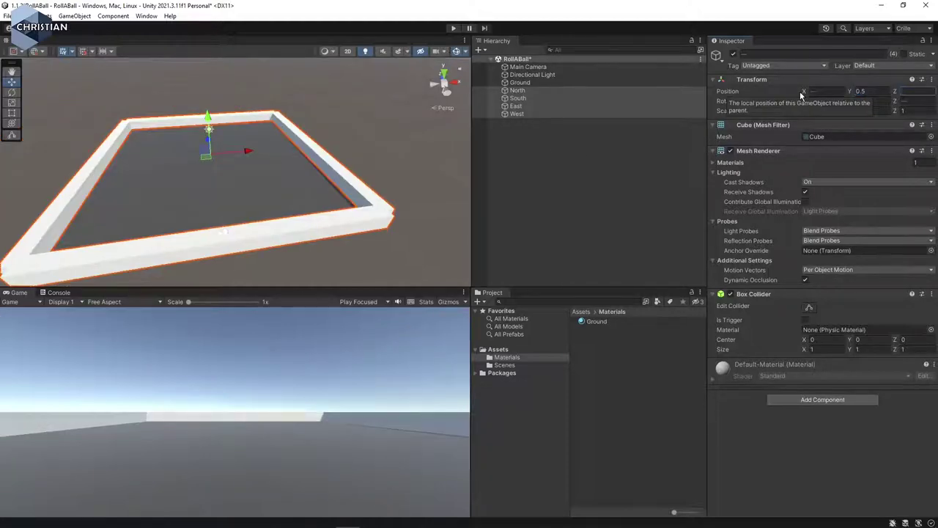
# Set the X scale of the North and South walls to 21 so they span the full corners
pyautogui.scroll(2, 256, 211)
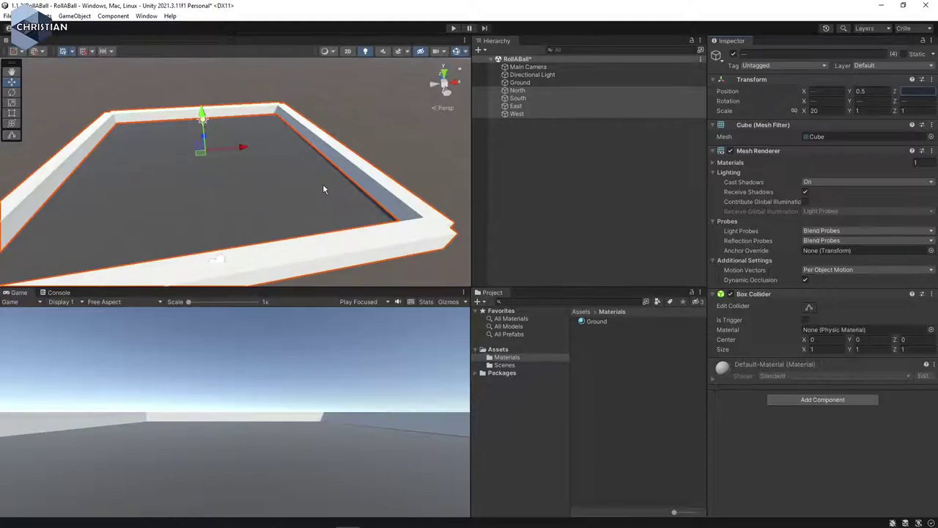
pyautogui.keyDown('alt'); pyautogui.moveTo(322, 185); pyautogui.dragTo(413, 222); pyautogui.keyUp('alt')
pyautogui.scroll(-3, 305, 218)
pyautogui.press('w')
pyautogui.moveTo(145, 156); pyautogui.dragTo(193, 171, button='middle')
pyautogui.scroll(-3, 196, 151)
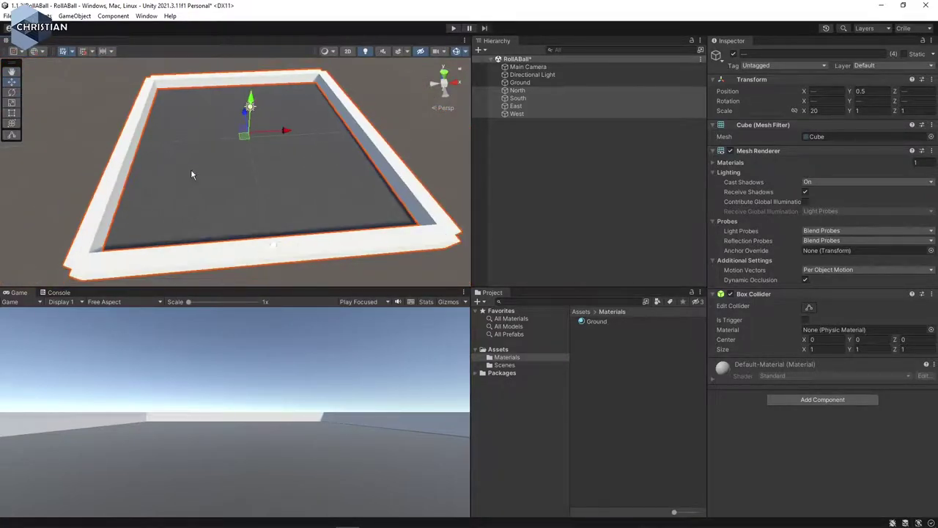
pyautogui.click(544, 89)
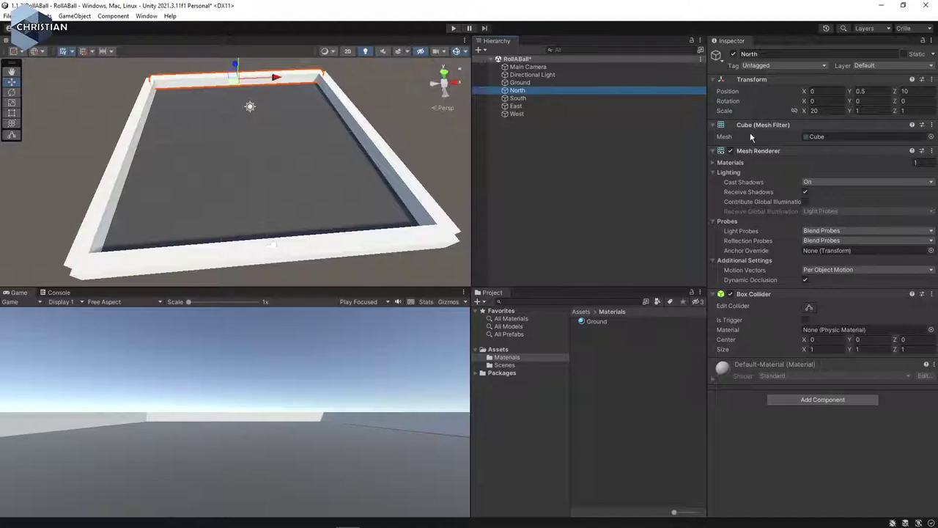
pyautogui.click(814, 110)
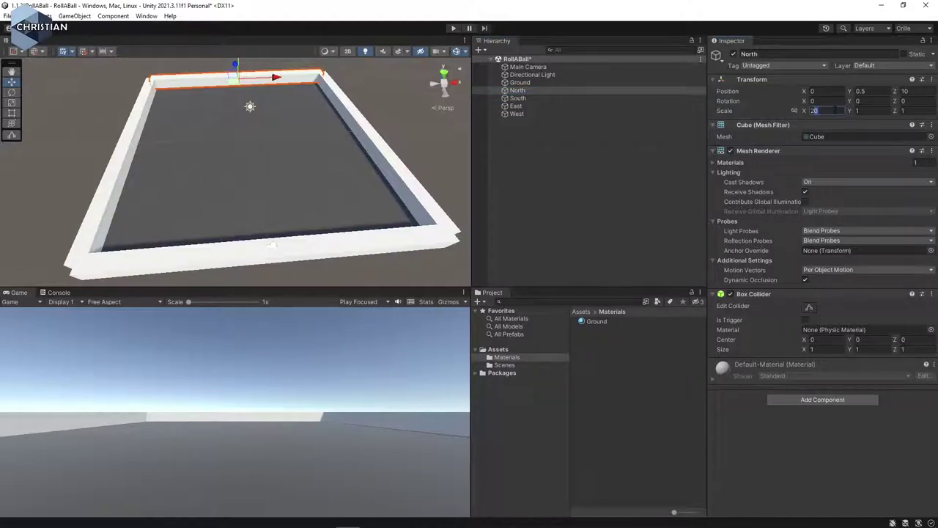
pyautogui.click(532, 98)
pyautogui.click(825, 110)
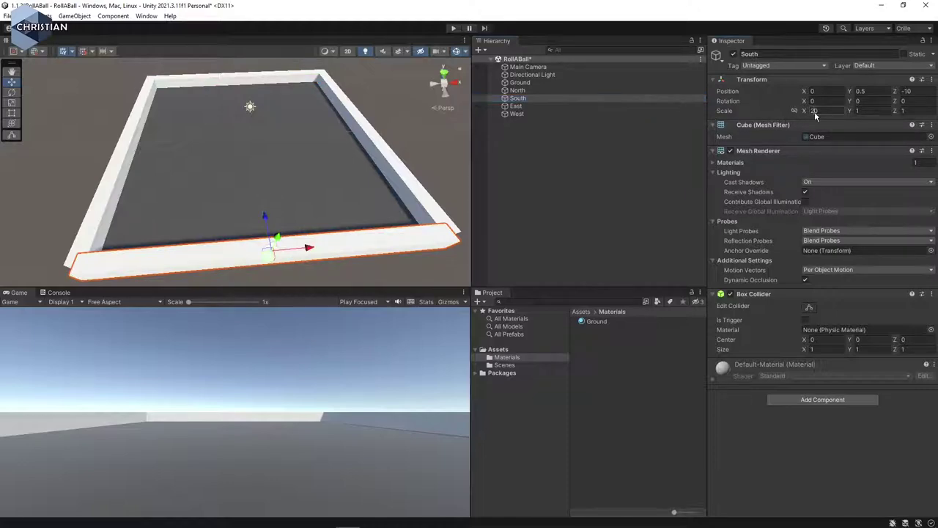
pyautogui.write('25')
pyautogui.press('BackSpace')
pyautogui.write('1')
pyautogui.press('Tab')
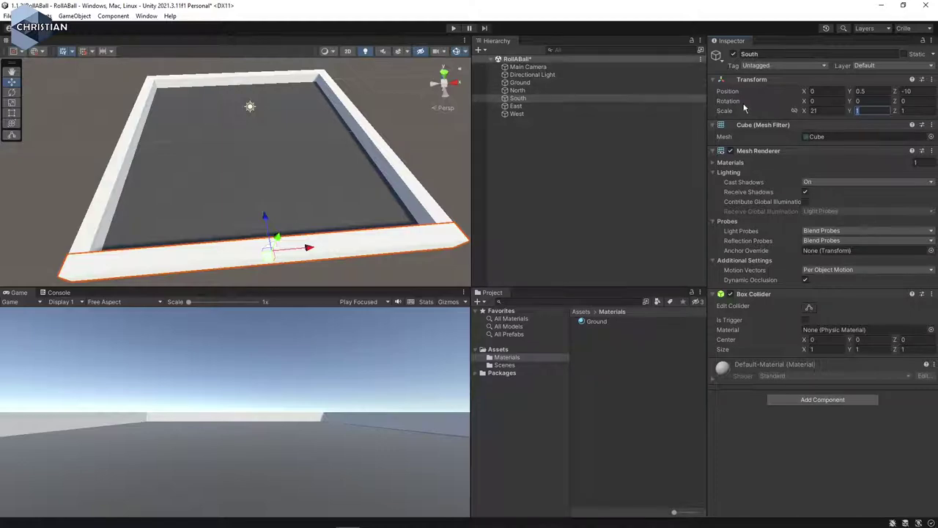
# Set the X scale of the East and West walls to 19 so they fit between the other two walls
pyautogui.click(528, 109)
pyautogui.click(815, 109)
pyautogui.write('19')
pyautogui.press('Tab')
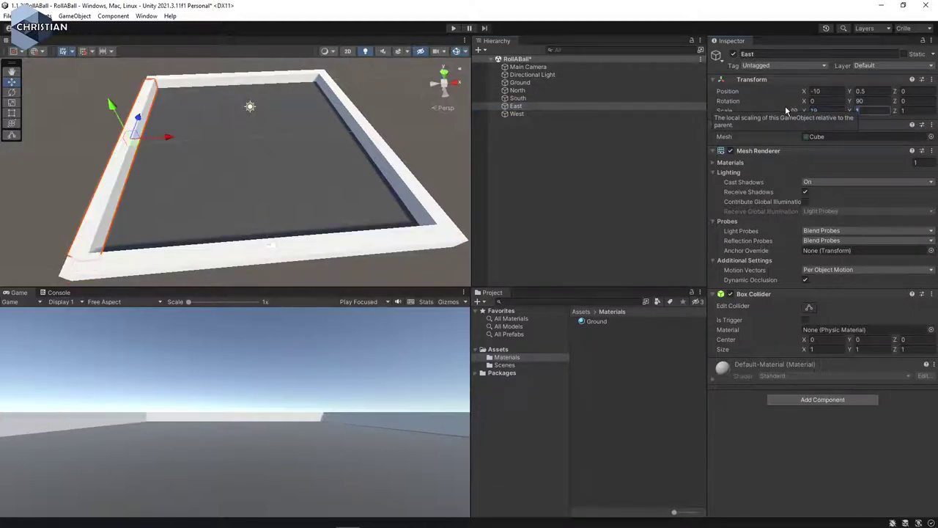
pyautogui.click(517, 114)
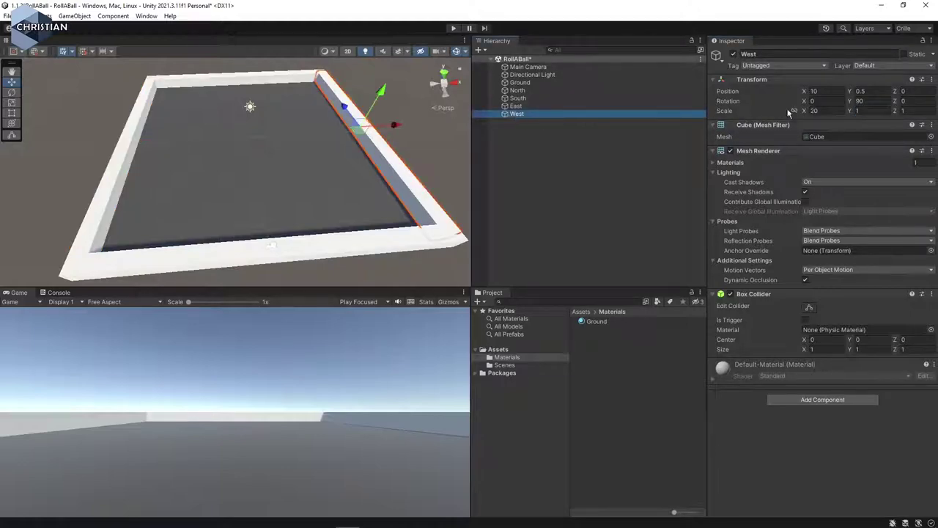
pyautogui.click(815, 110)
pyautogui.write('19')
pyautogui.press('Tab')
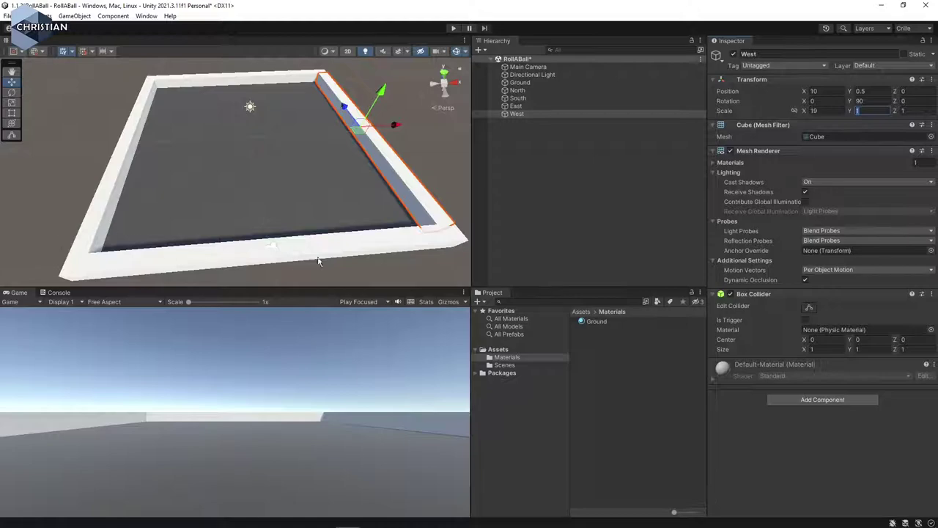
# Examine from several angles how the West wall meets the neighbouring walls at the corners
pyautogui.keyDown('alt'); pyautogui.moveTo(435, 237); pyautogui.dragTo(414, 228); pyautogui.keyUp('alt')
pyautogui.scroll(5, 391, 267)
pyautogui.keyDown('alt'); pyautogui.moveTo(324, 210); pyautogui.dragTo(244, 249); pyautogui.keyUp('alt')
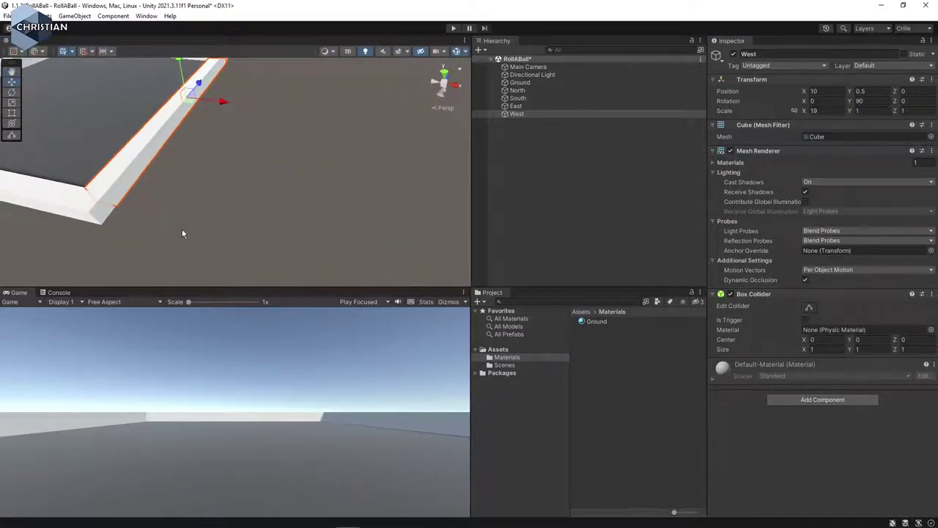
pyautogui.keyDown('alt'); pyautogui.moveTo(335, 147); pyautogui.dragTo(139, 245); pyautogui.keyUp('alt')
pyautogui.press('w')
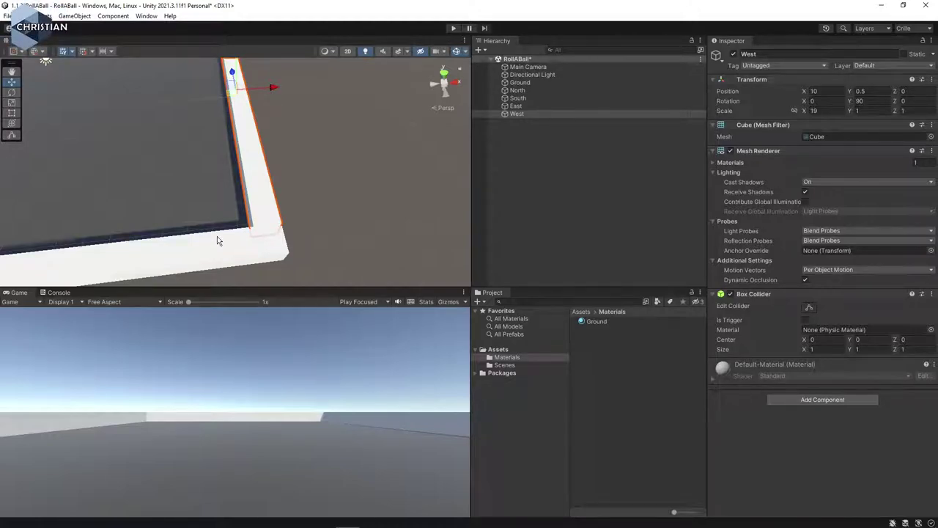
pyautogui.moveTo(279, 225); pyautogui.dragTo(205, 183, button='middle')
pyautogui.scroll(-3, 252, 168)
pyautogui.scroll(3, 226, 176)
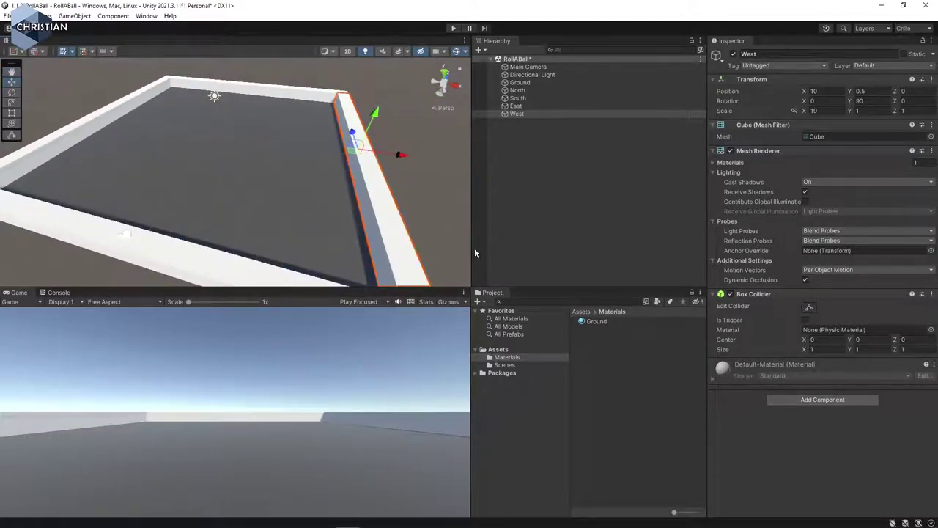
# Create a new material in the Materials folder and name it Walls
pyautogui.click(601, 360)
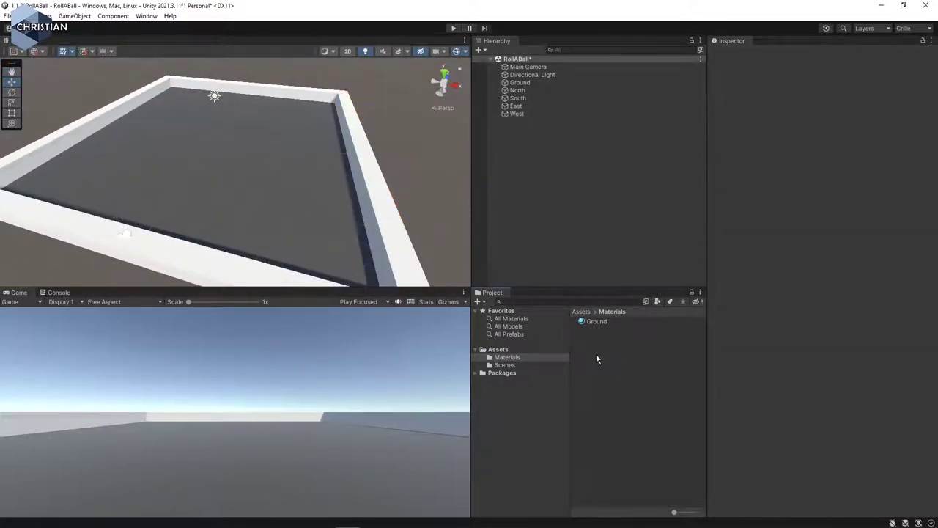
pyautogui.rightClick(596, 359)
pyautogui.moveTo(668, 102)
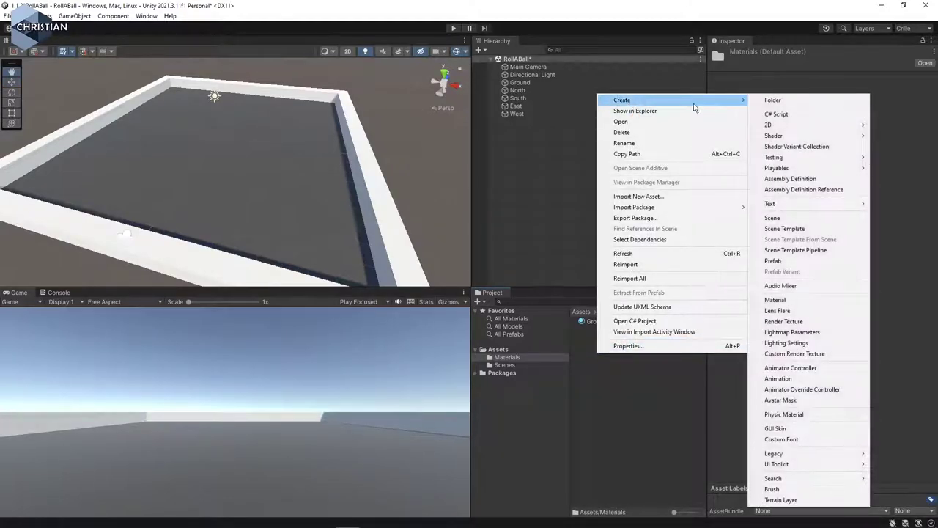
pyautogui.click(804, 300)
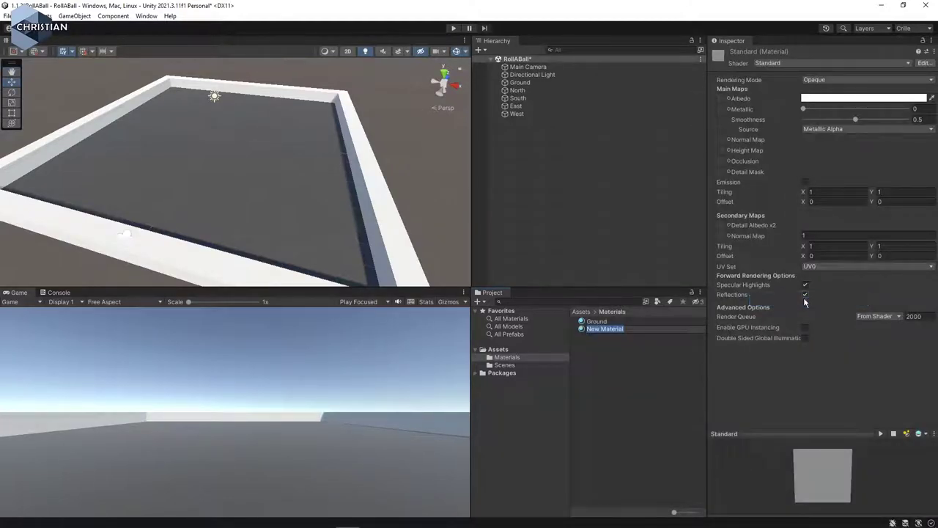
pyautogui.write('Walls')
pyautogui.press('Return')
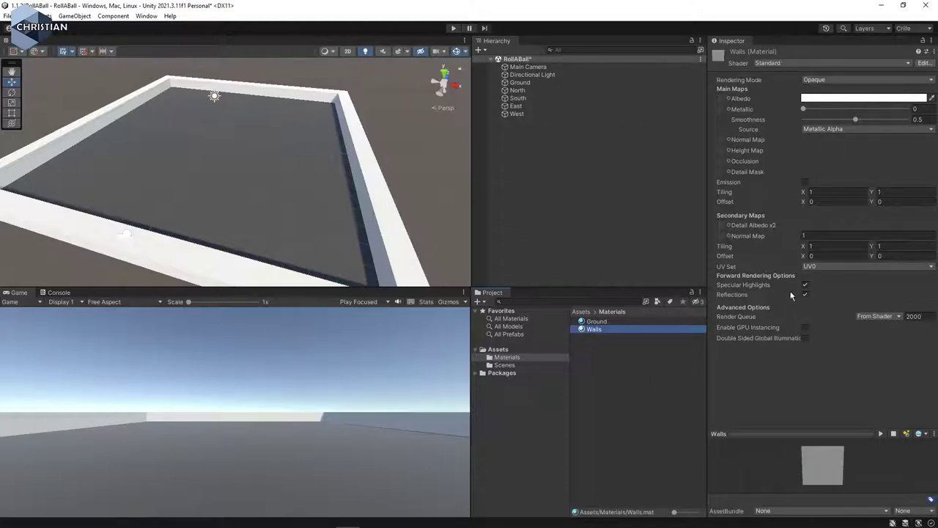
# Set the Walls material's albedo to a medium green, hexadecimal 317E53
pyautogui.click(833, 99)
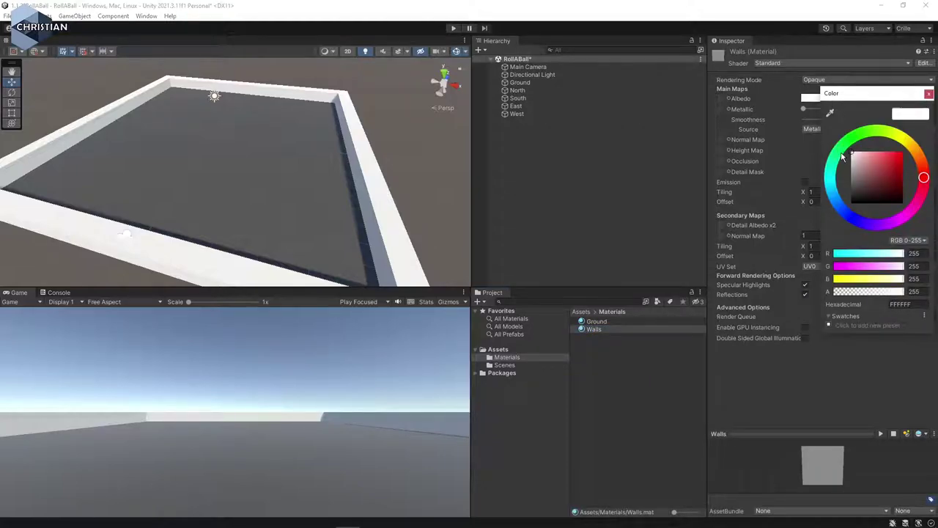
pyautogui.moveTo(835, 201); pyautogui.dragTo(838, 153)
pyautogui.click(880, 173)
pyautogui.moveTo(881, 176); pyautogui.dragTo(884, 181)
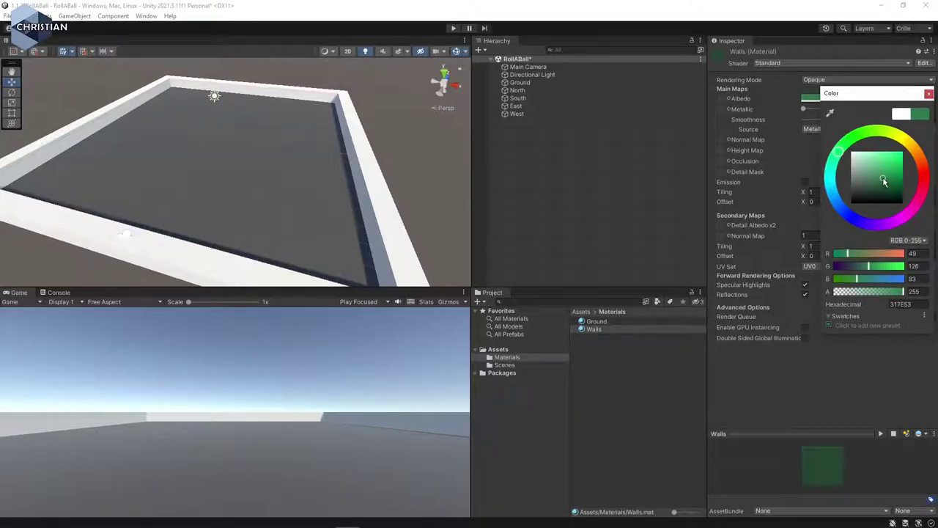
pyautogui.click(928, 93)
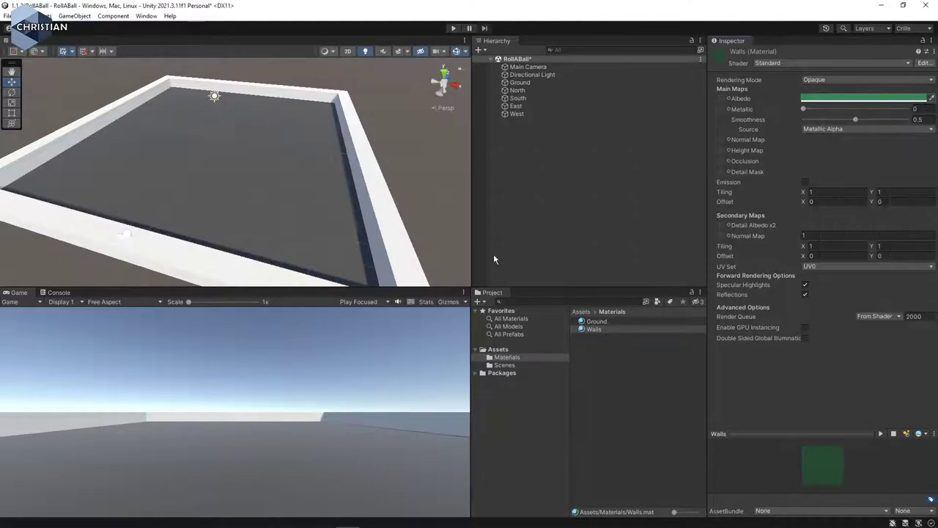
# Apply the green Walls material to all four walls around the ground
pyautogui.moveTo(592, 331); pyautogui.dragTo(387, 215)
pyautogui.click(595, 332)
pyautogui.moveTo(595, 331); pyautogui.dragTo(227, 283)
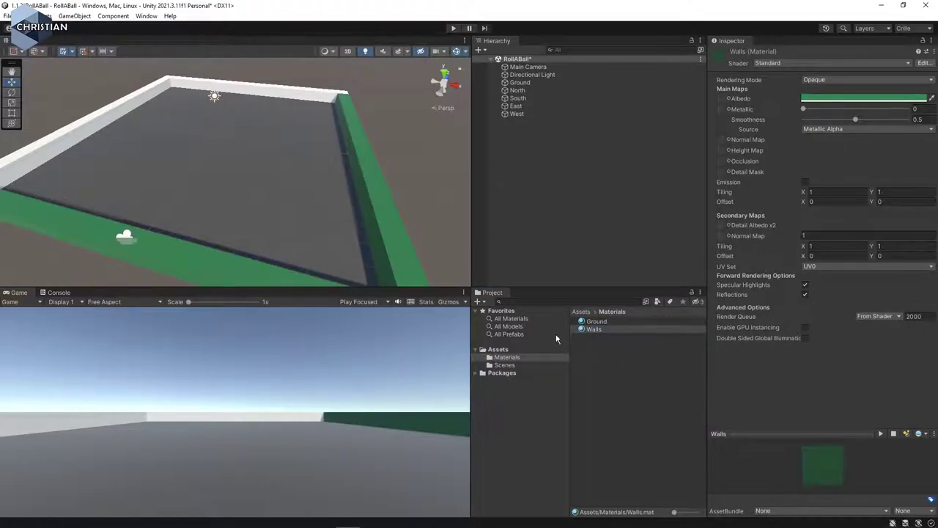
pyautogui.moveTo(599, 335); pyautogui.dragTo(151, 91)
pyautogui.moveTo(584, 331); pyautogui.dragTo(214, 95)
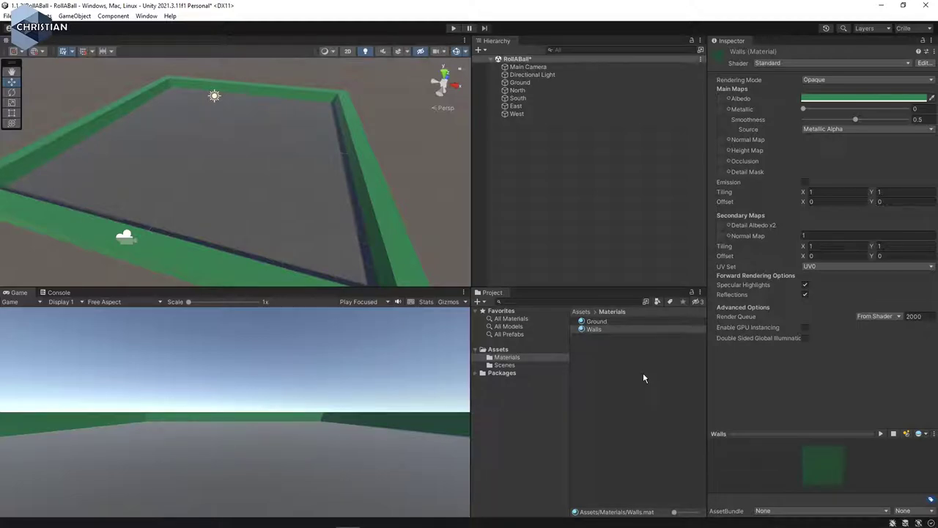
# Inspect the Directional Light's direction and settings, and clear the selection
pyautogui.keyDown('alt'); pyautogui.moveTo(356, 242); pyautogui.dragTo(449, 152); pyautogui.keyUp('alt')
pyautogui.click(549, 74)
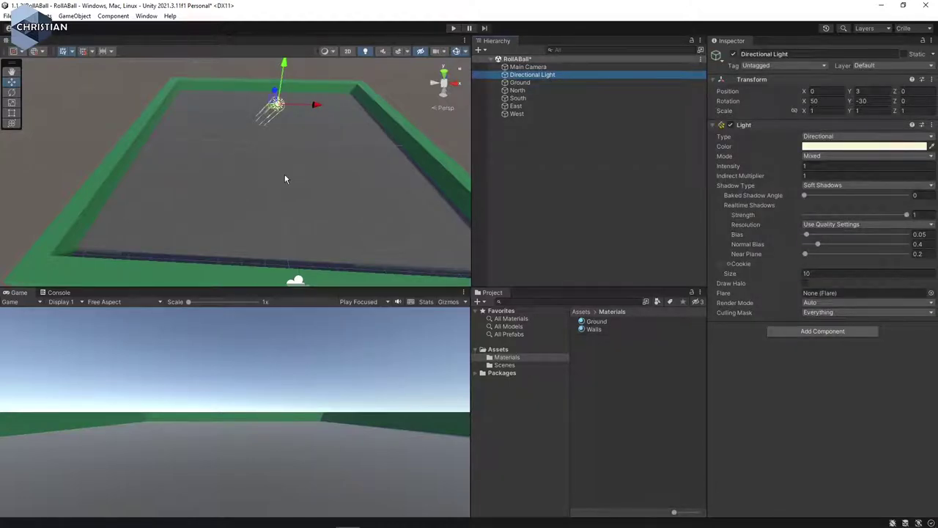
pyautogui.click(556, 205)
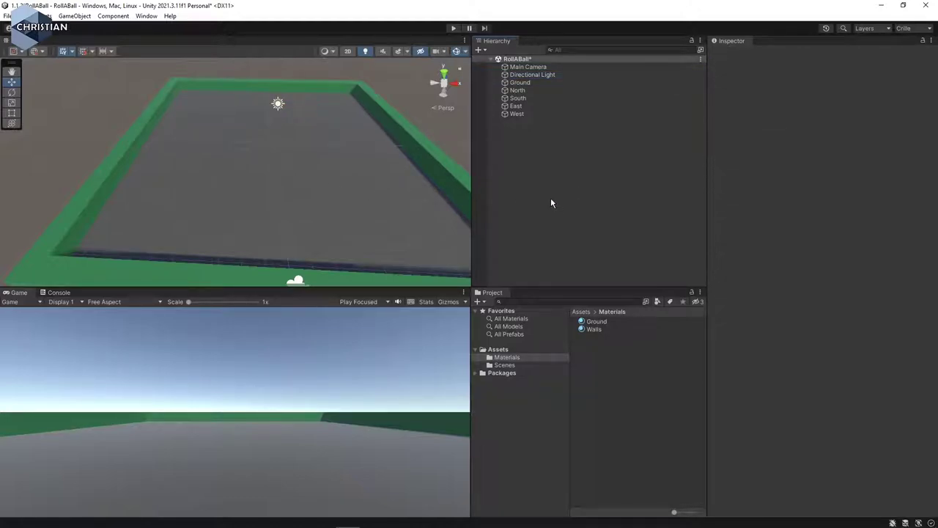
# Add a 3D sphere object to the scene
pyautogui.click(479, 51)
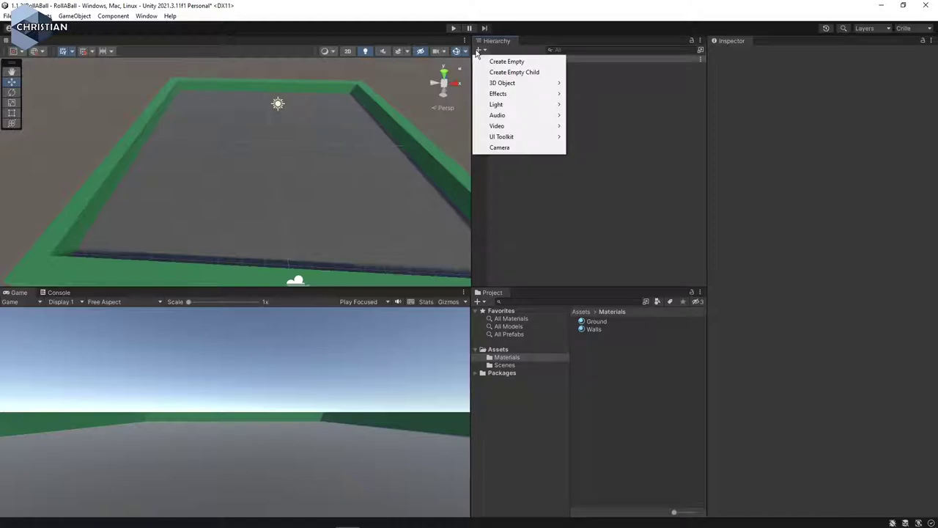
pyautogui.moveTo(516, 82)
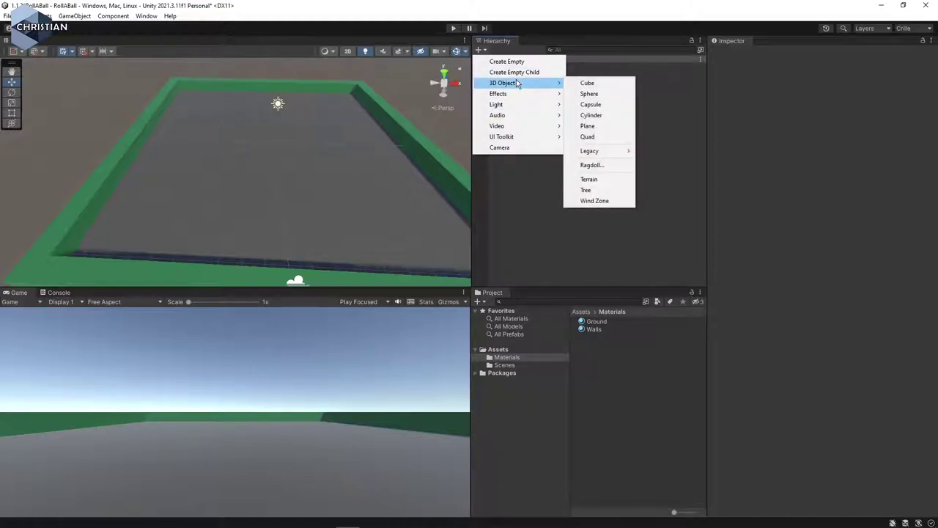
pyautogui.click(602, 93)
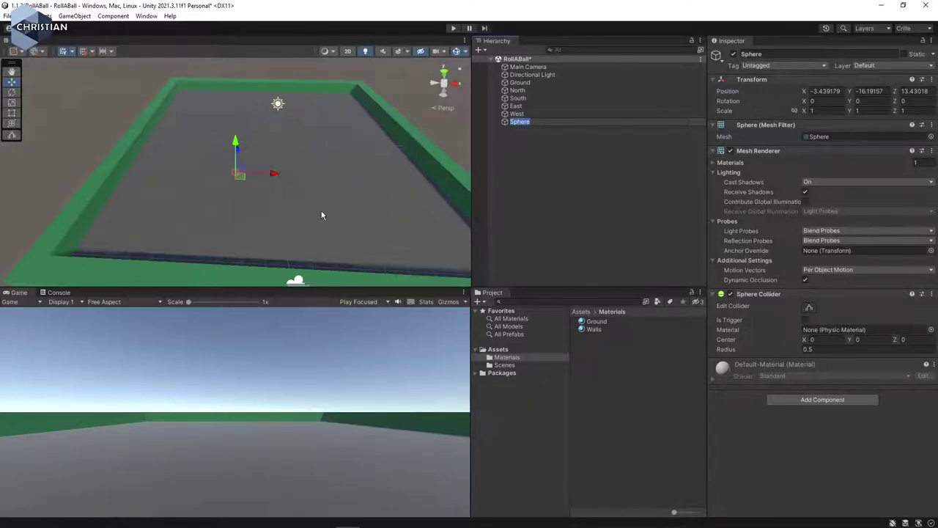
pyautogui.scroll(-5, 320, 215)
pyautogui.moveTo(256, 213); pyautogui.dragTo(266, 178, button='right')
pyautogui.scroll(-2, 279, 180)
pyautogui.moveTo(283, 180); pyautogui.dragTo(207, 209, button='middle')
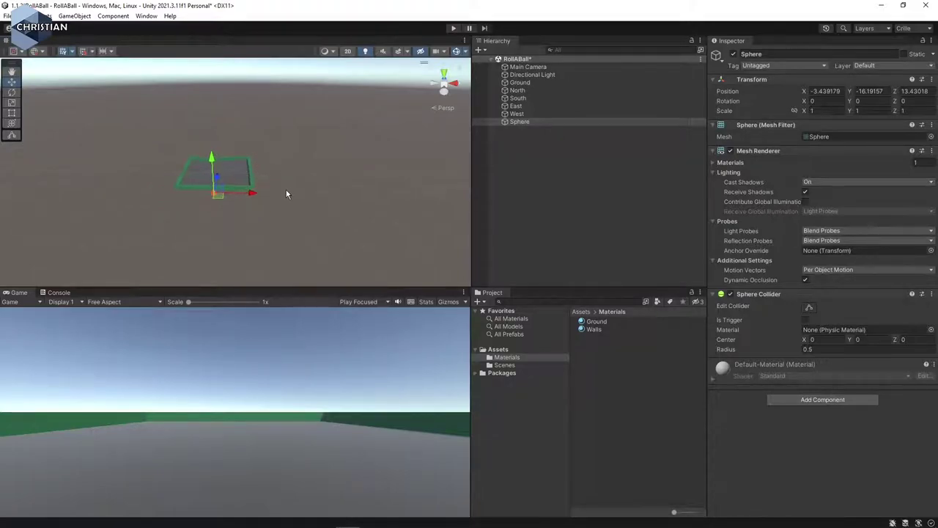
pyautogui.scroll(3, 287, 191)
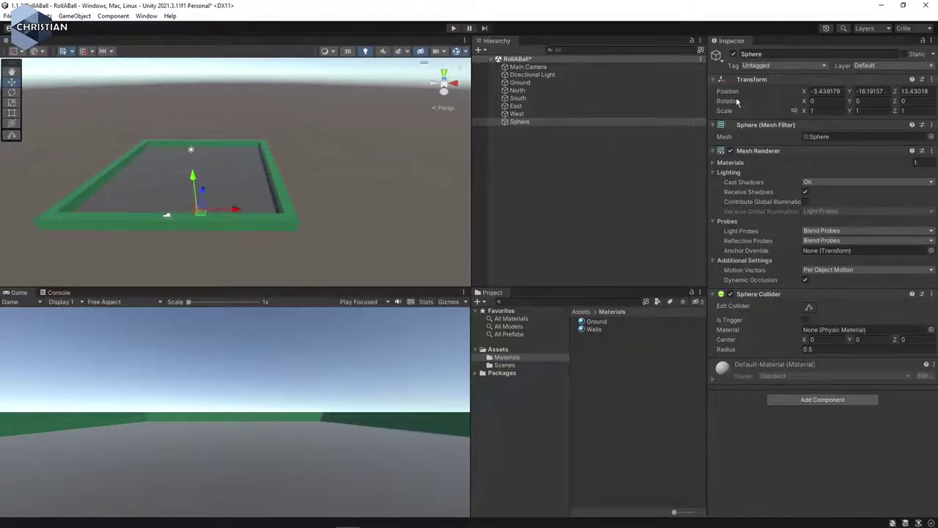
# Reset the sphere's transform so that it sits at the scene origin
pyautogui.click(931, 80)
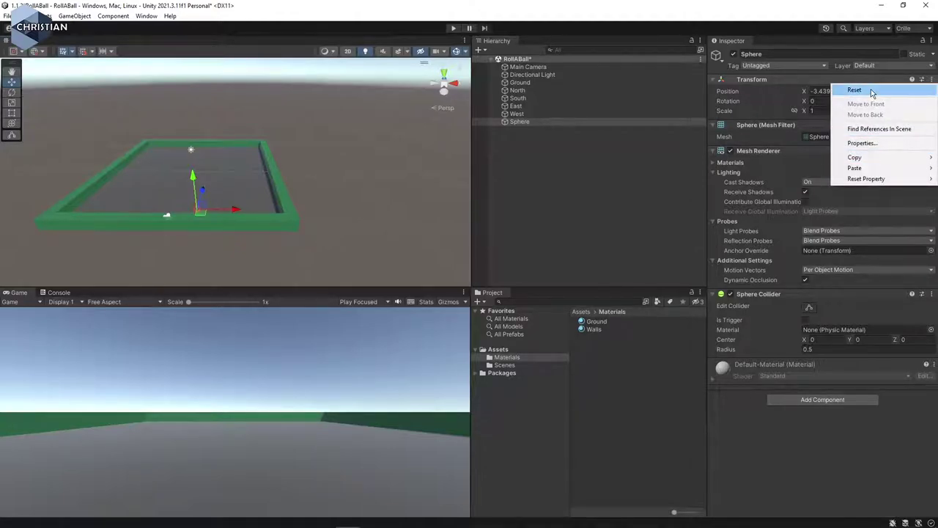
pyautogui.press('Escape')
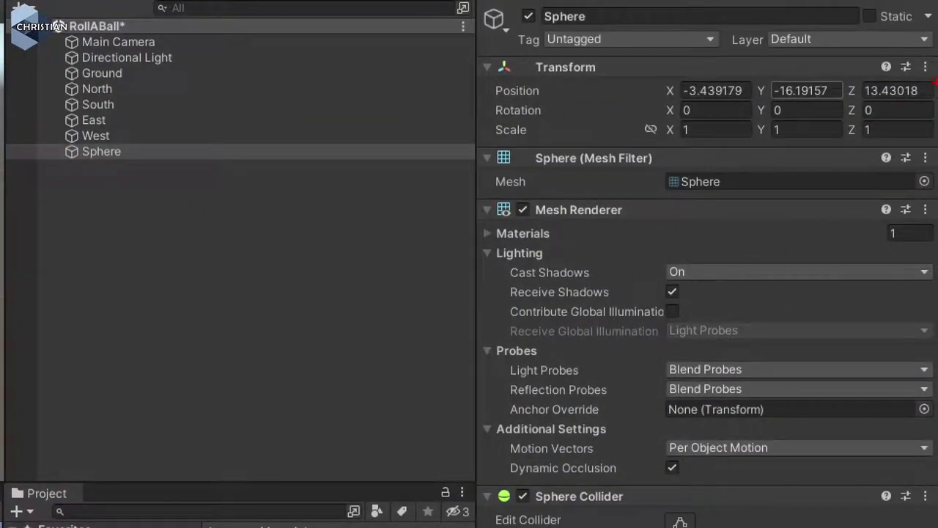
pyautogui.moveTo(920, 50)
pyautogui.mouseDown()
pyautogui.moveTo(900, 97)
pyautogui.moveTo(936, 102)
pyautogui.mouseUp()
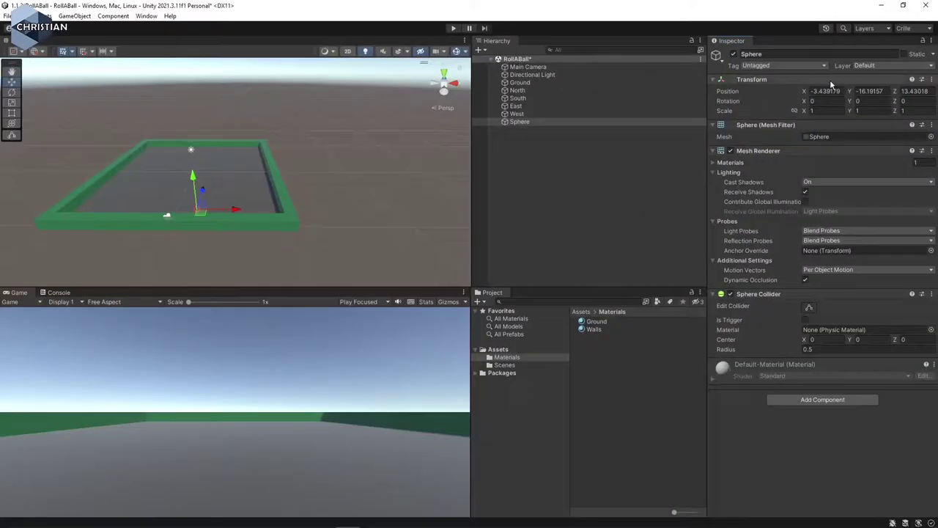
pyautogui.rightClick(831, 82)
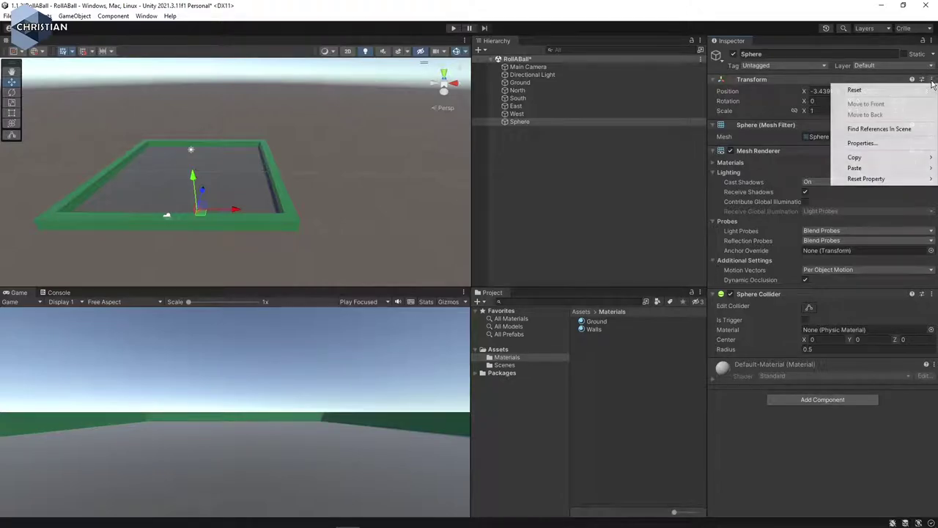
pyautogui.click(879, 91)
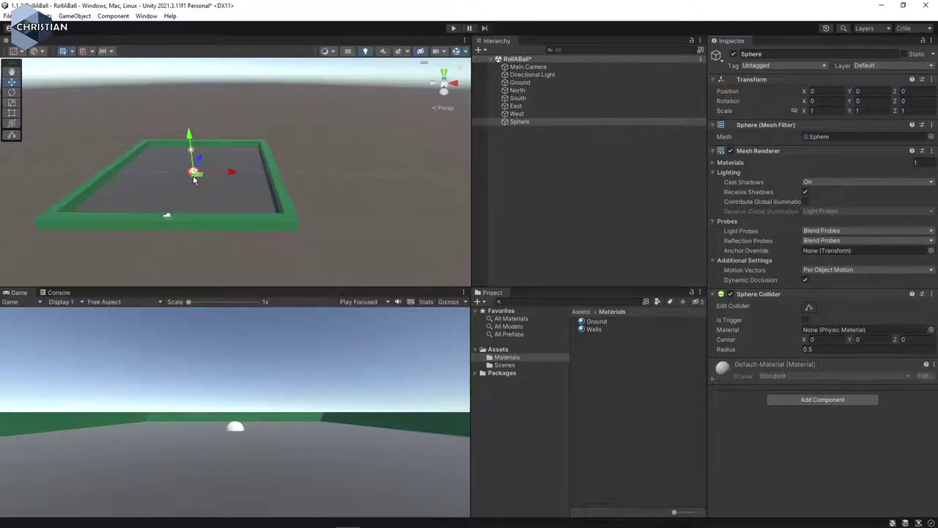
# Raise the sphere out of the ground and set its Y position to 0.5
pyautogui.scroll(2, 186, 205)
pyautogui.scroll(6, 186, 205)
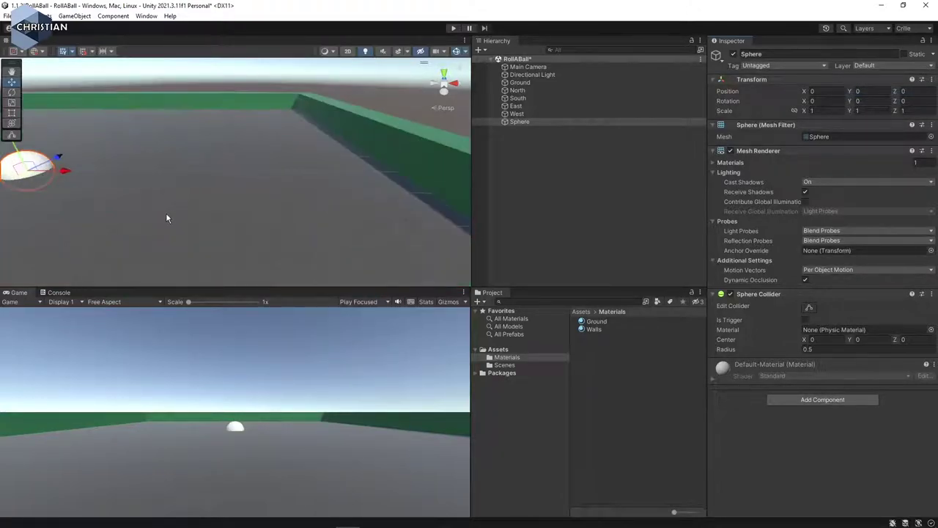
pyautogui.press('f')
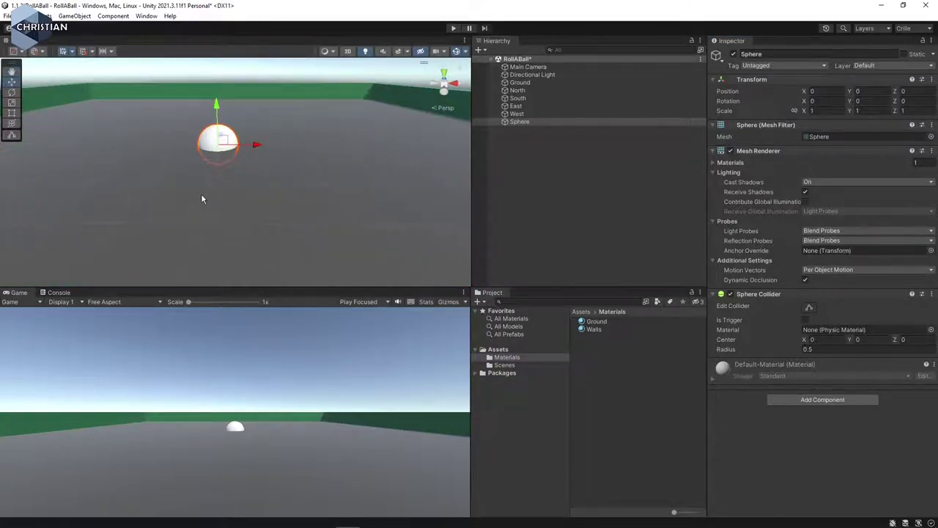
pyautogui.moveTo(218, 193); pyautogui.dragTo(224, 211, button='right')
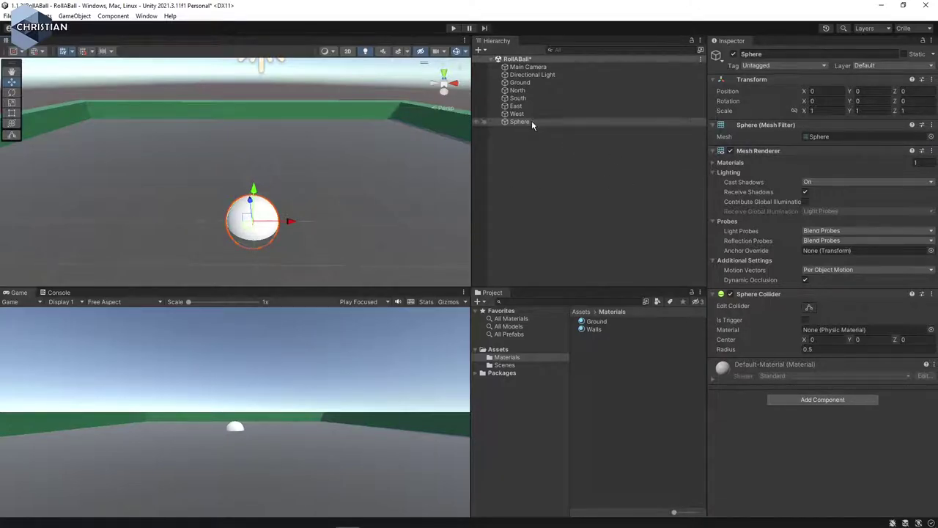
pyautogui.moveTo(258, 189); pyautogui.dragTo(260, 162)
pyautogui.moveTo(301, 229); pyautogui.dragTo(296, 184, button='middle')
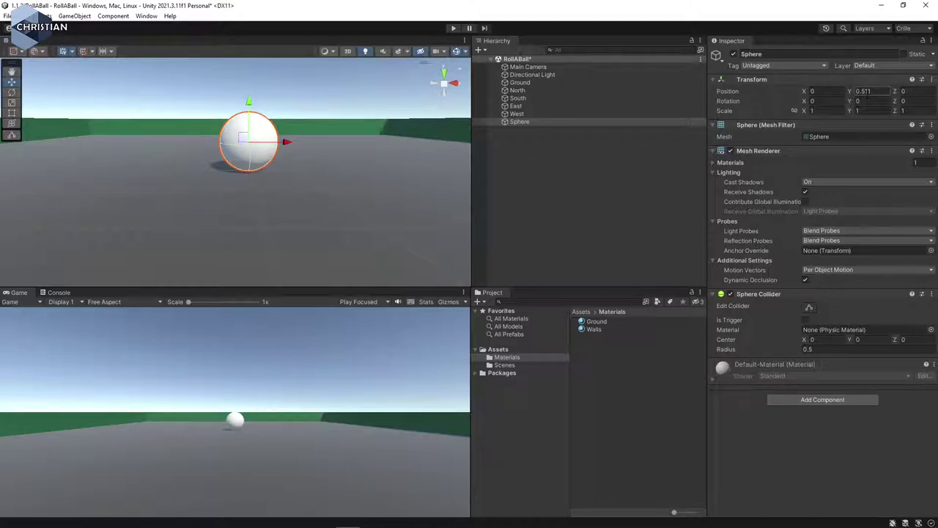
pyautogui.click(869, 91)
pyautogui.doubleClick(878, 93)
pyautogui.write('0.5')
pyautogui.press('Tab')
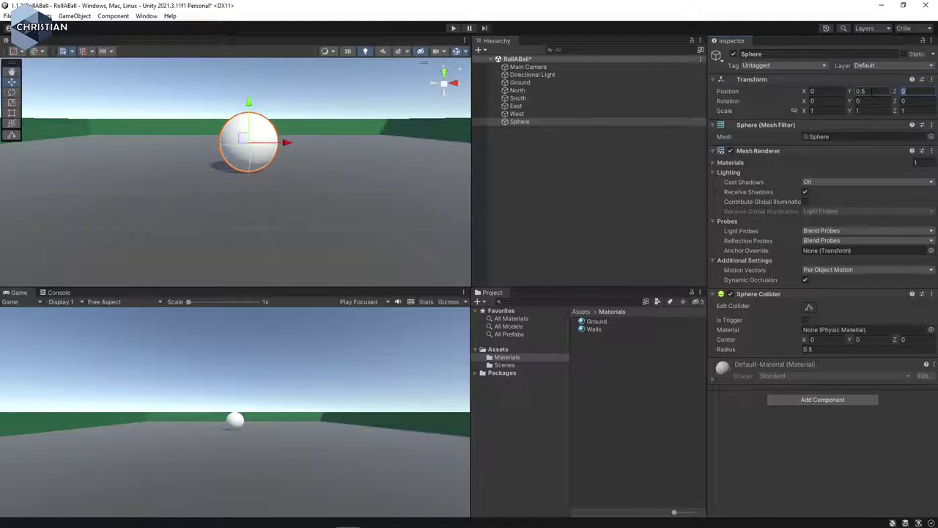
# Rename the sphere object as Player
pyautogui.scroll(-5, 295, 168)
pyautogui.keyDown('alt'); pyautogui.moveTo(294, 170); pyautogui.dragTo(290, 218); pyautogui.keyUp('alt')
pyautogui.click(537, 138)
pyautogui.click(520, 122)
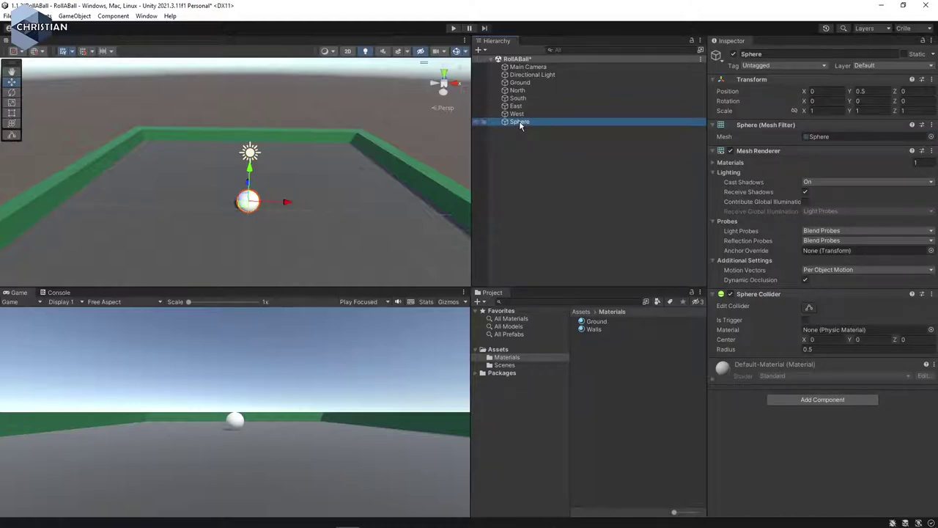
pyautogui.click(520, 122)
pyautogui.write('Player')
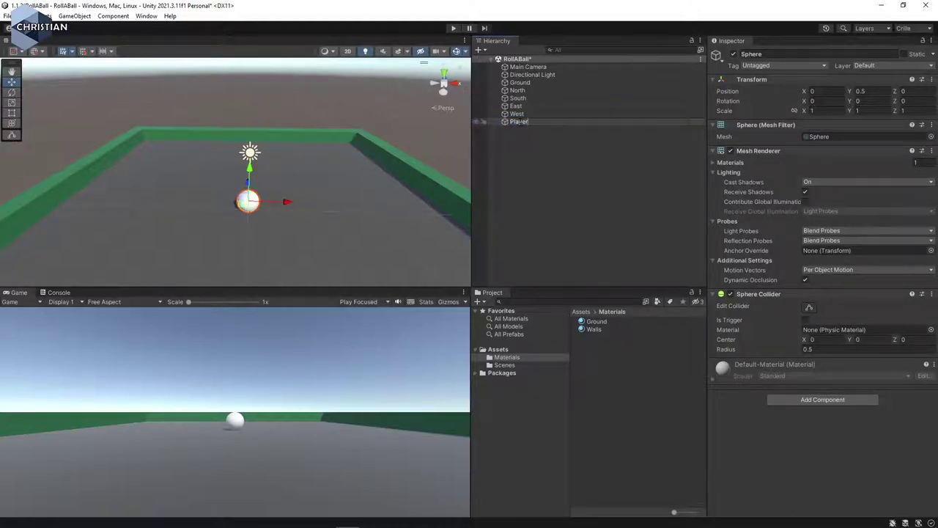
pyautogui.press('Return')
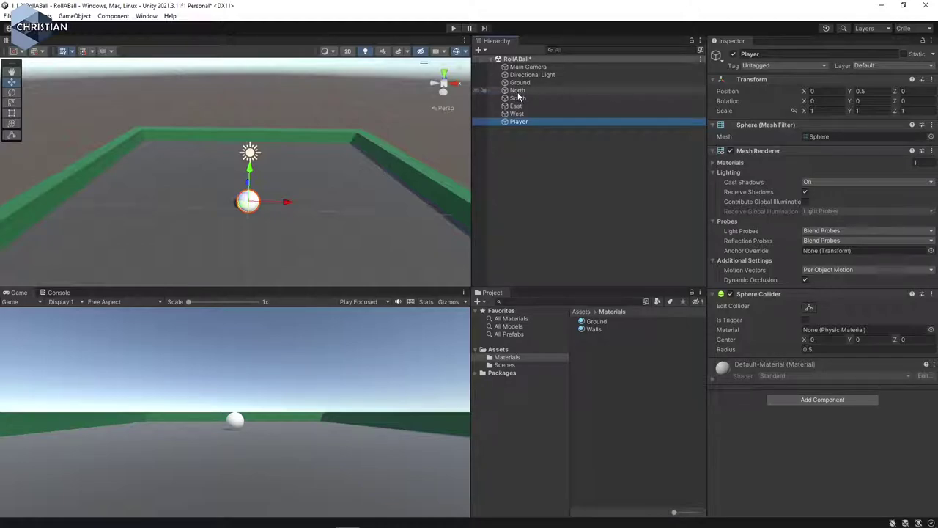
# Create an empty object at the scene's root level and reset its transform to the origin
pyautogui.click(509, 152)
pyautogui.rightClick(509, 152)
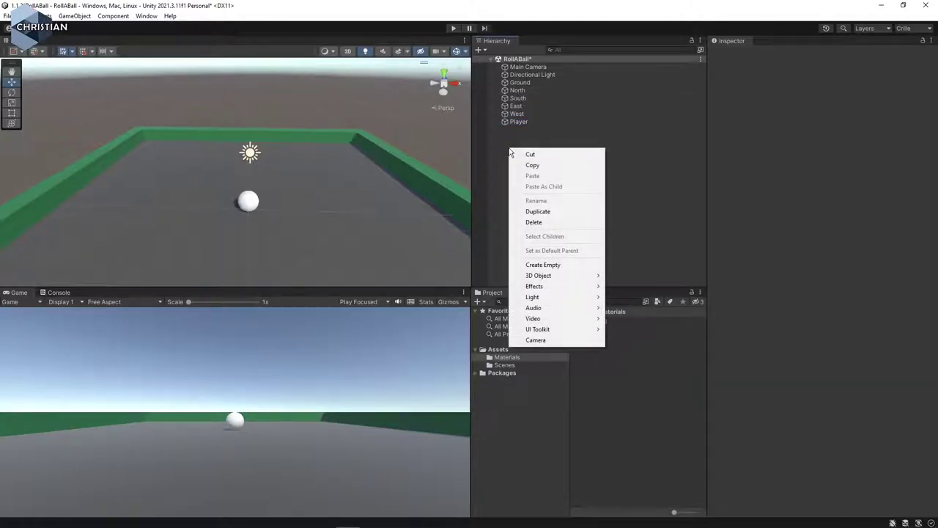
pyautogui.click(583, 266)
pyautogui.click(930, 79)
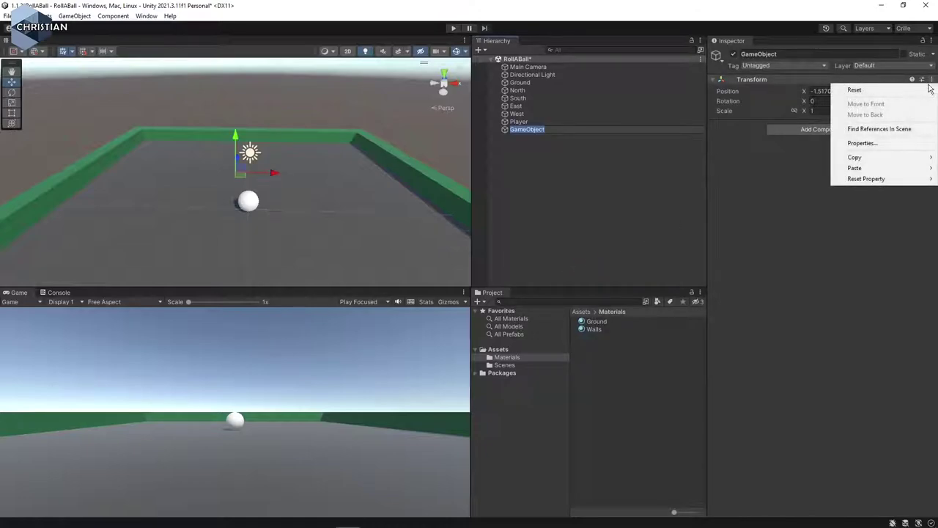
pyautogui.click(865, 91)
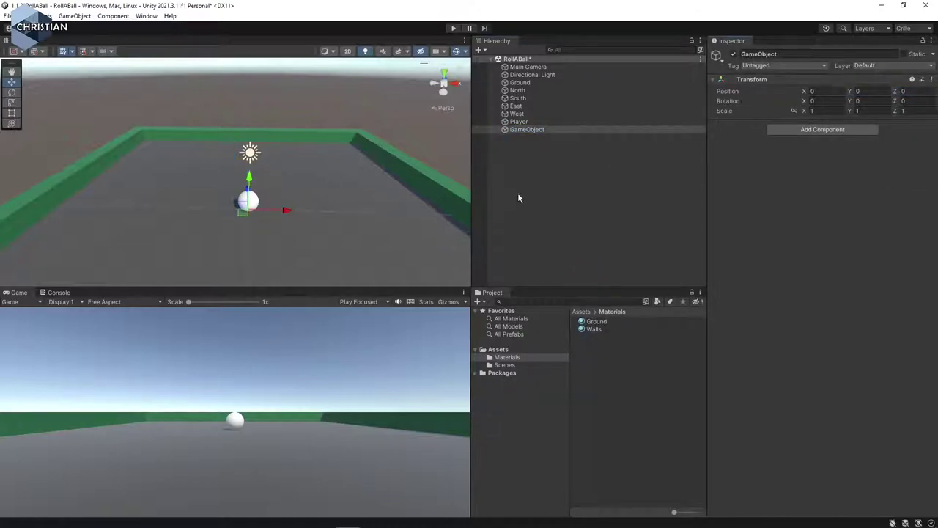
# Rename the new empty object as Walls
pyautogui.click(534, 131)
pyautogui.press('F2')
pyautogui.write('Walls')
pyautogui.press('Return')
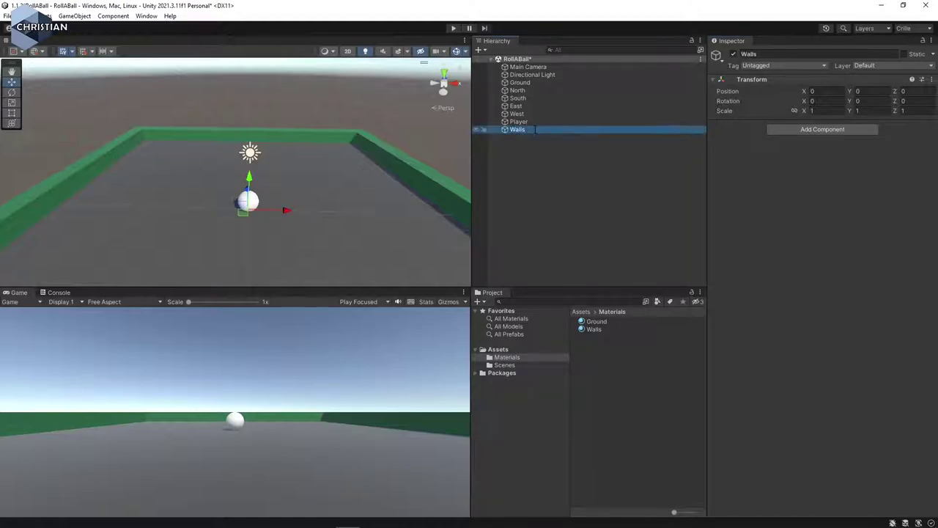
# Make the North, South, East and West walls children of the Walls object
pyautogui.click(524, 89)
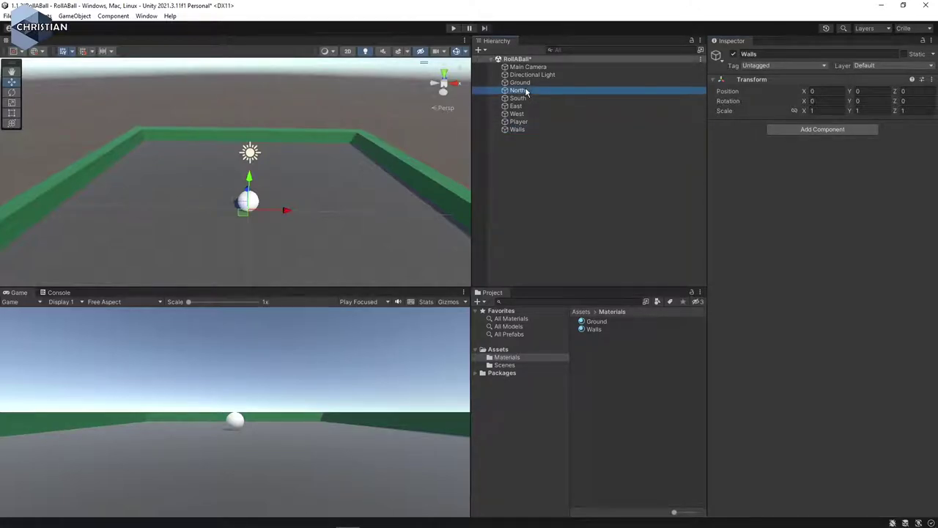
pyautogui.keyDown('shift'); pyautogui.click(531, 114); pyautogui.keyUp('shift')
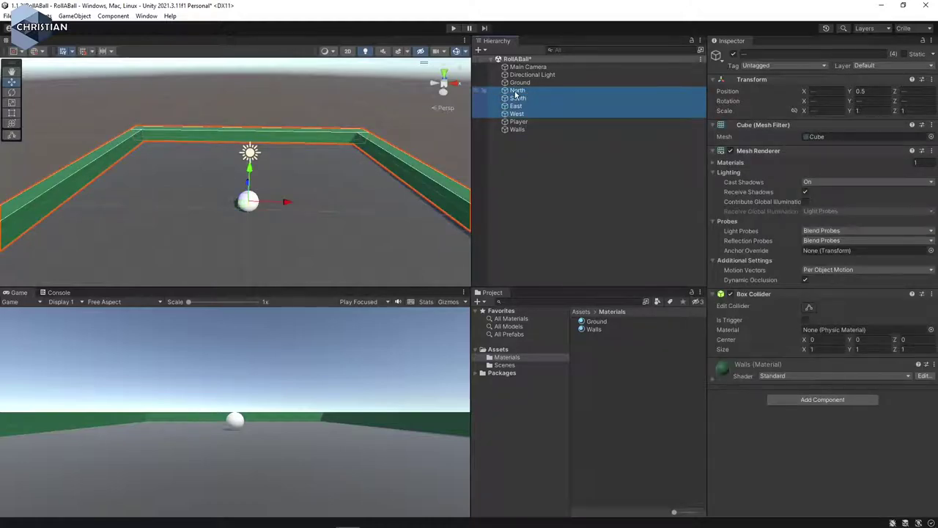
pyautogui.moveTo(516, 93); pyautogui.dragTo(521, 133)
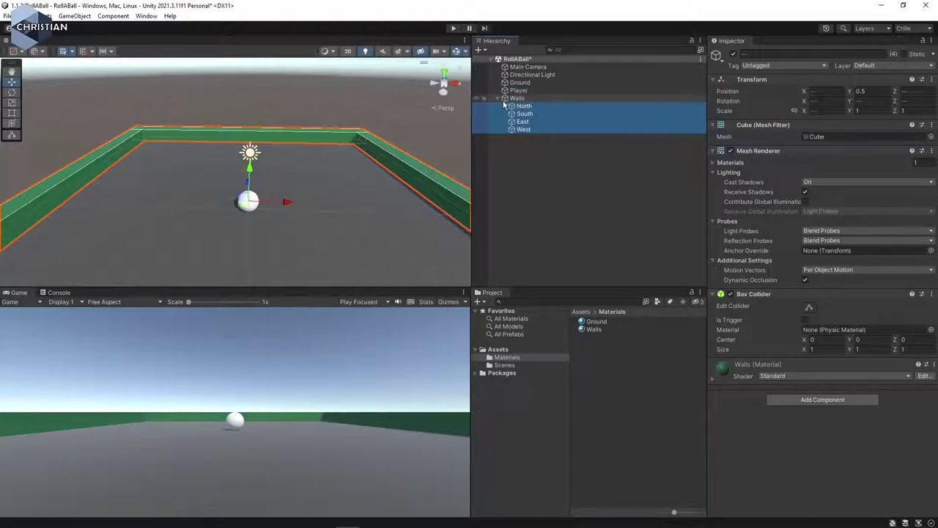
pyautogui.click(525, 100)
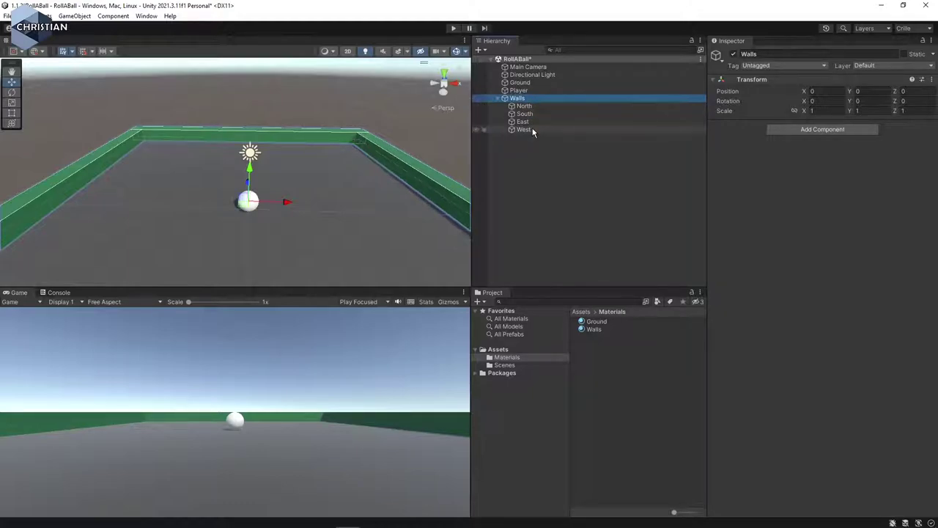
# Collapse the Walls group, move it above Ground in the object order, and clear the selection
pyautogui.click(499, 99)
pyautogui.moveTo(515, 98); pyautogui.dragTo(519, 83)
pyautogui.click(542, 154)
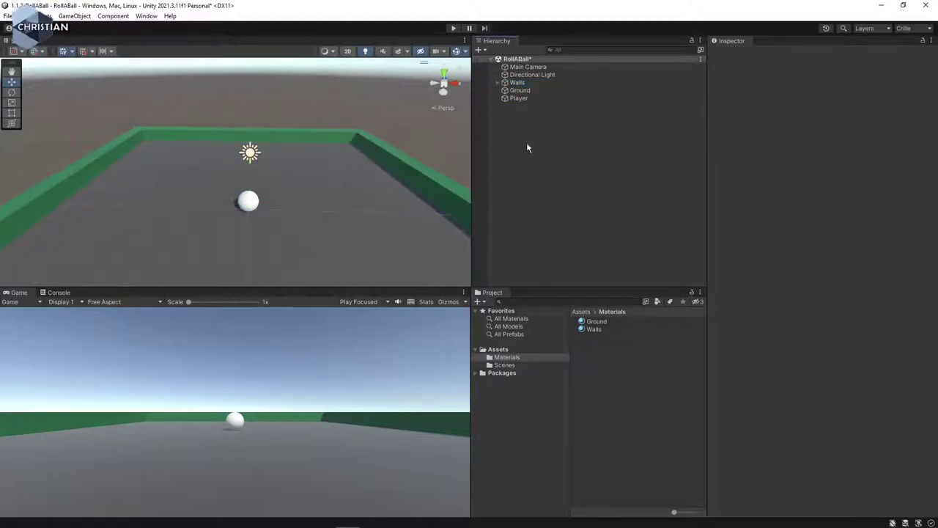
# Create a new material named Player in the Materials folder
pyautogui.click(518, 98)
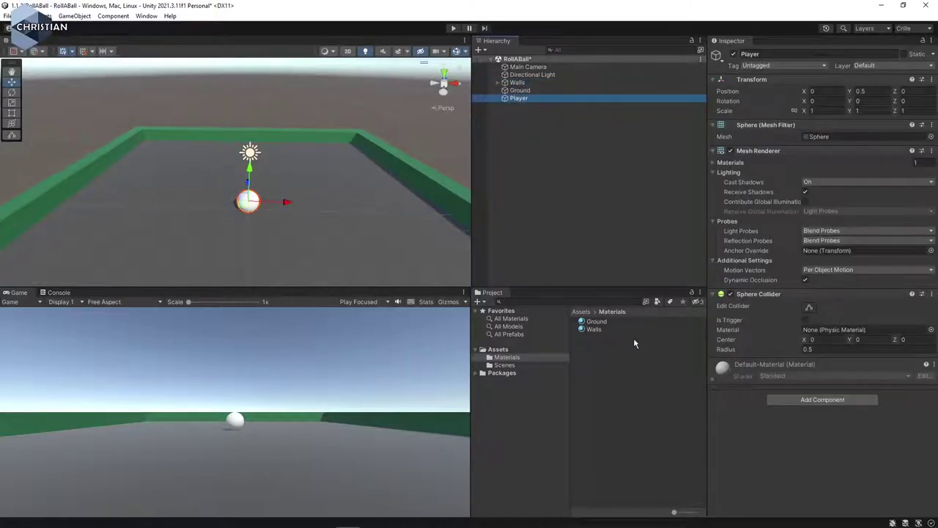
pyautogui.click(620, 370)
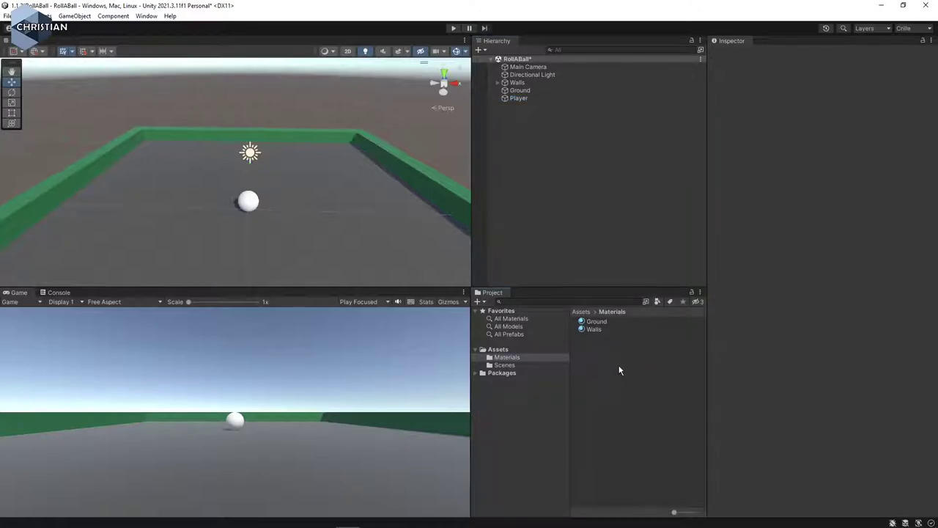
pyautogui.rightClick(616, 360)
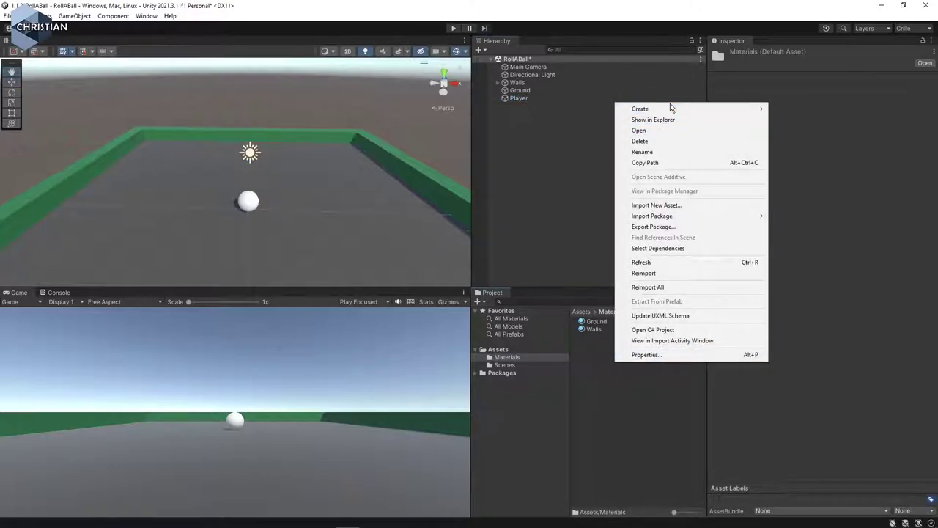
pyautogui.moveTo(670, 107)
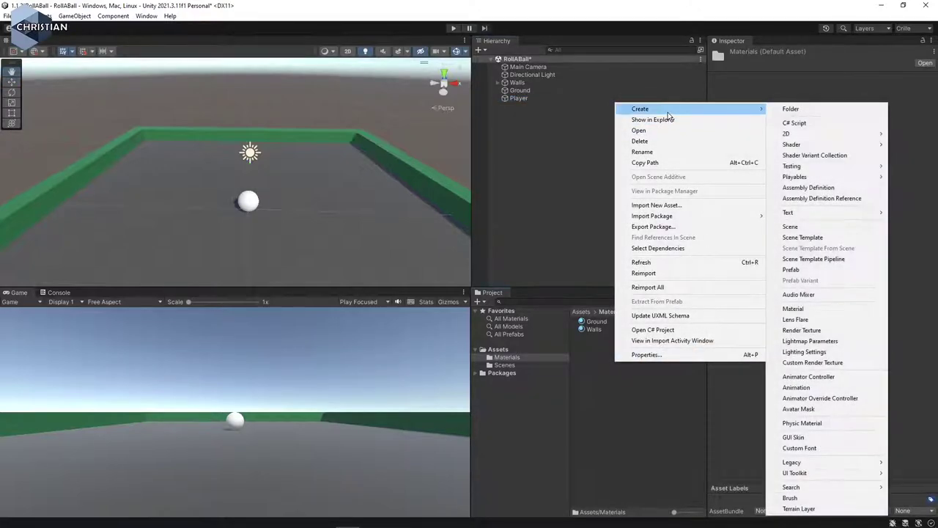
pyautogui.click(813, 311)
pyautogui.write('Player')
pyautogui.press('Return')
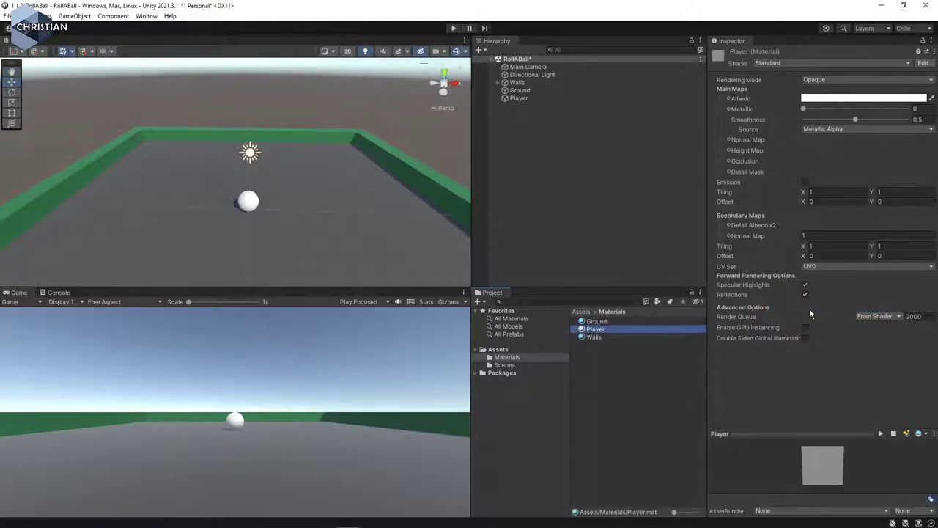
# Set the Player material's albedo to a dark purple, about hexadecimal 792475
pyautogui.click(880, 98)
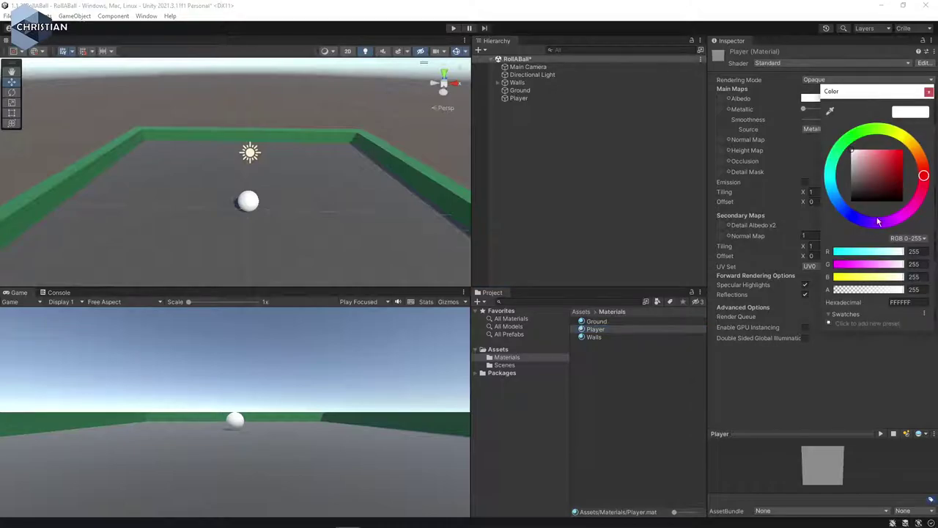
pyautogui.click(903, 215)
pyautogui.moveTo(895, 186); pyautogui.dragTo(889, 180)
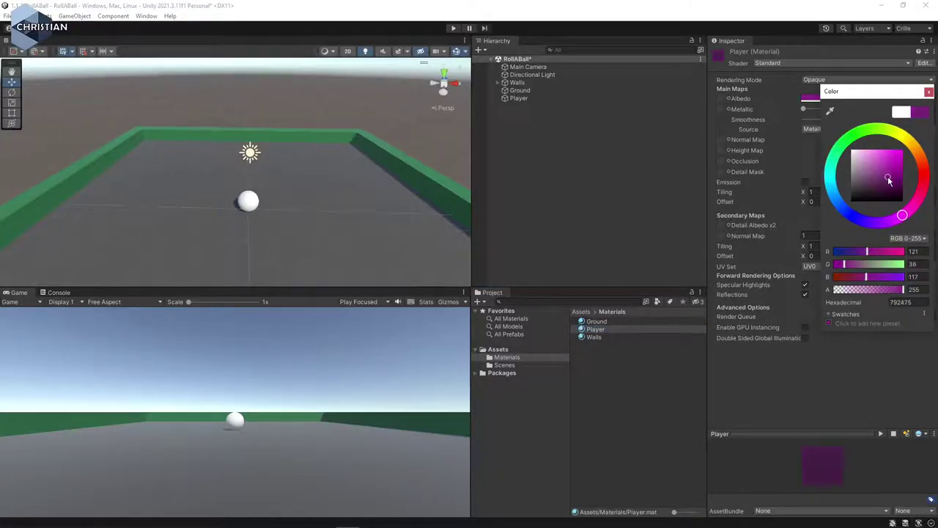
pyautogui.click(929, 92)
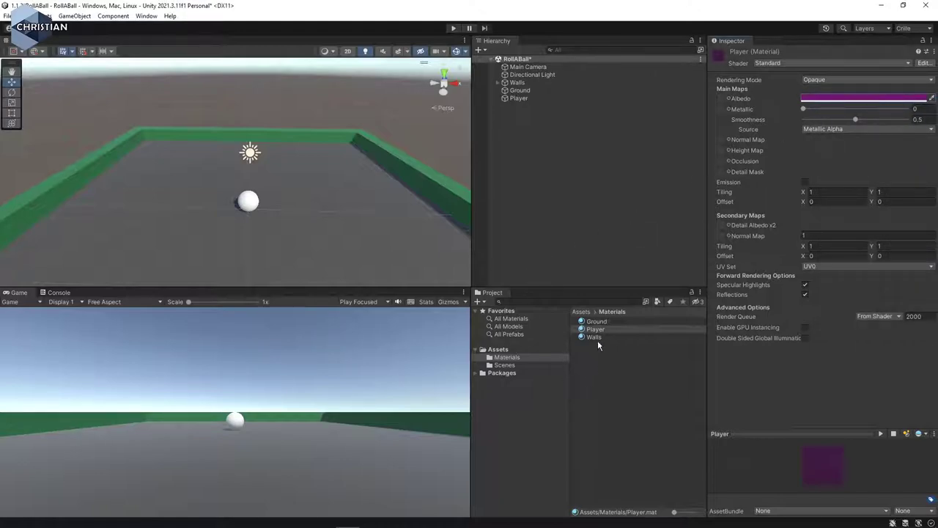
# Apply the purple Player material to the ball in the scene
pyautogui.moveTo(595, 331); pyautogui.dragTo(252, 205)
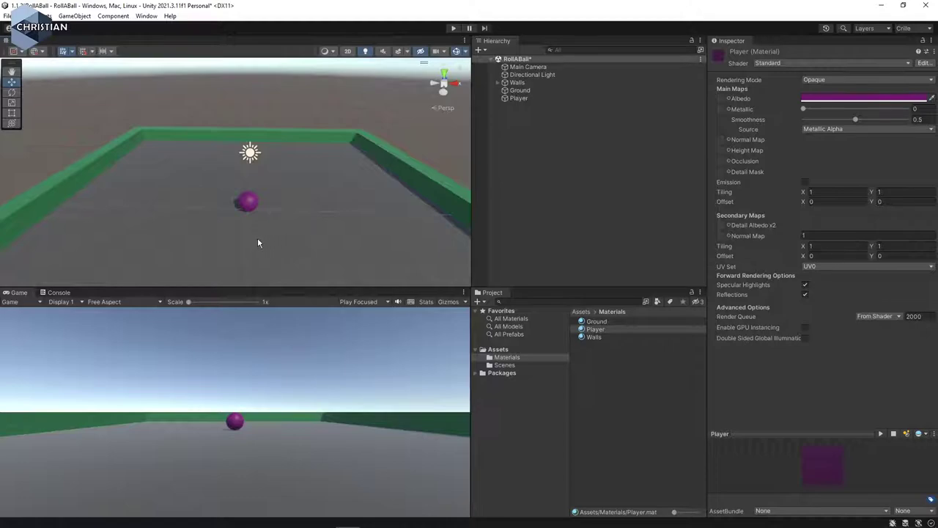
pyautogui.moveTo(595, 329); pyautogui.dragTo(350, 272)
pyautogui.moveTo(412, 228); pyautogui.dragTo(591, 387)
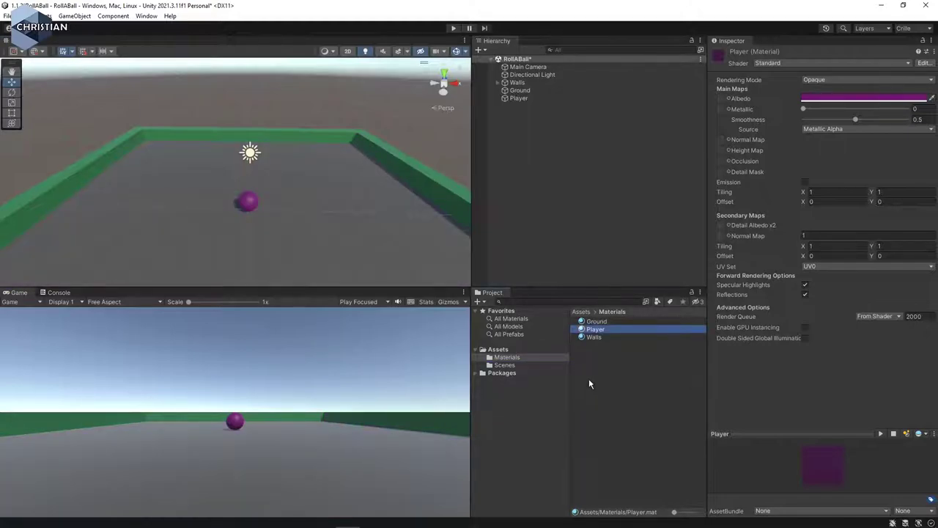
# Inspect the components of the Player ball and the Ground, ending with the Player selected
pyautogui.click(553, 99)
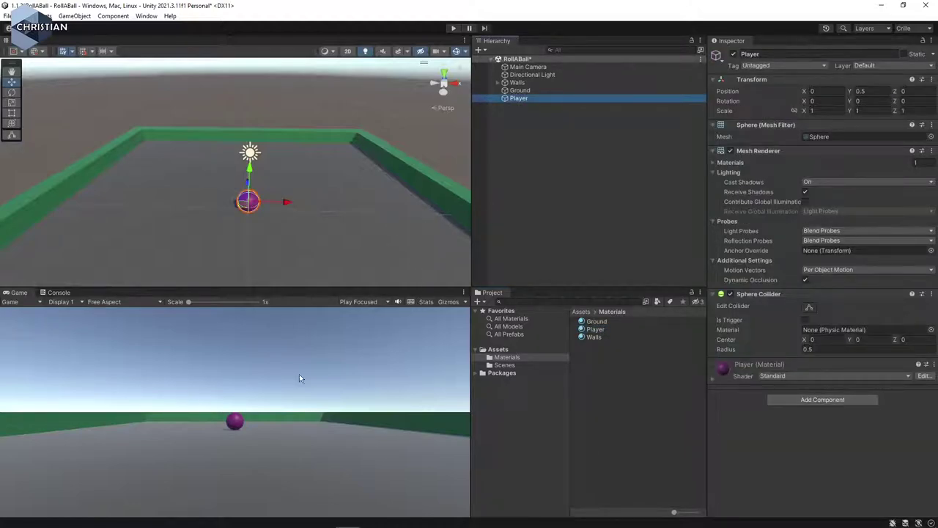
pyautogui.click(328, 277)
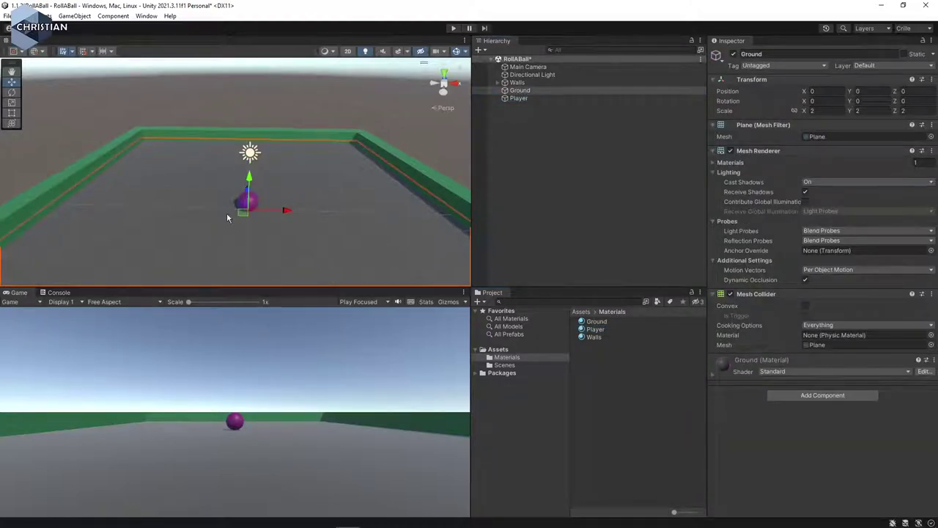
pyautogui.click(528, 100)
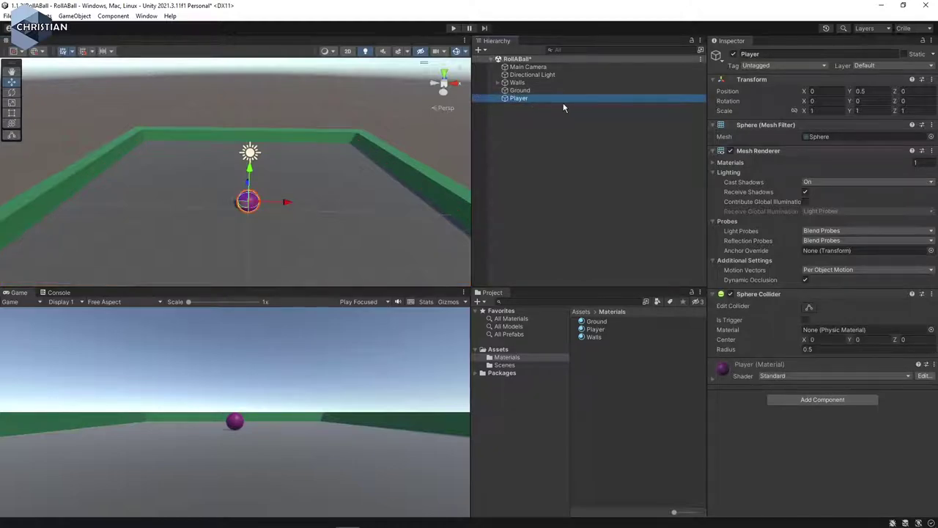
# Assign the built-in Player tag to the Player ball
pyautogui.click(785, 66)
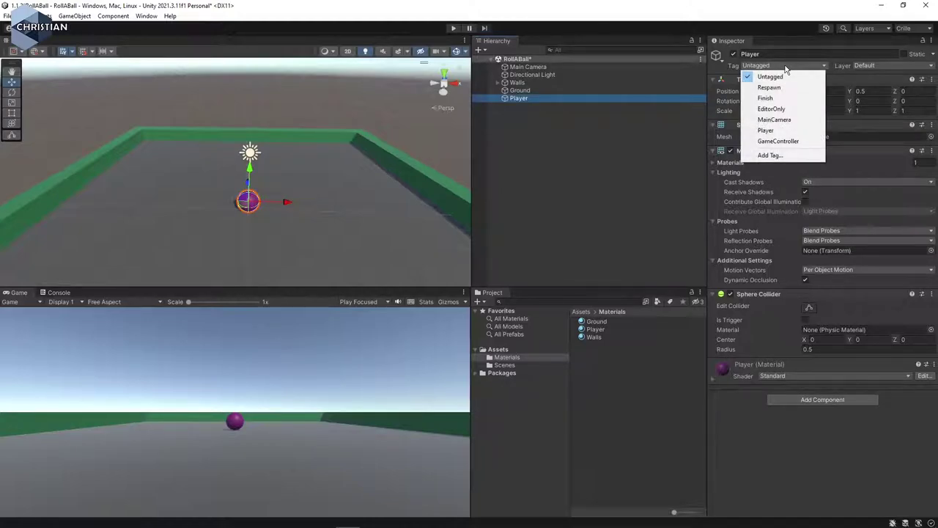
pyautogui.click(793, 132)
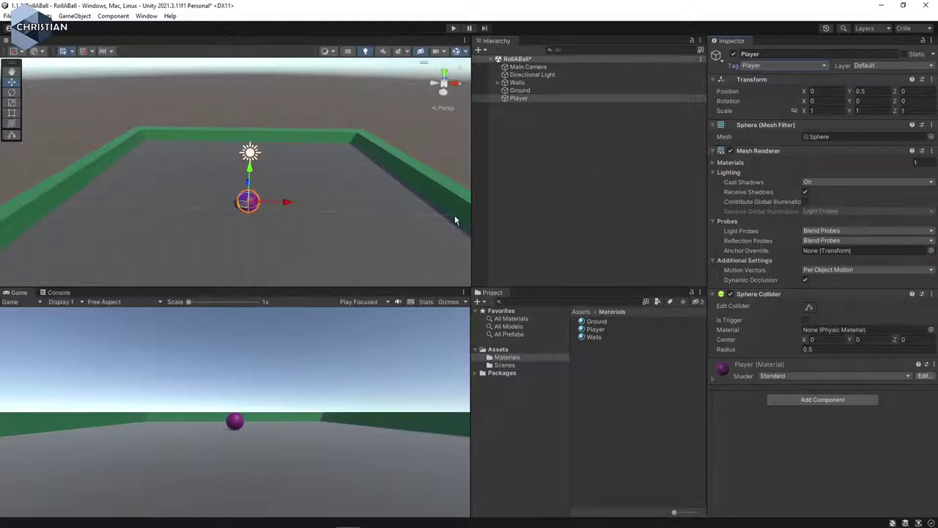
# Examine the ground plane from below and above, and review the 3D object types available for creation
pyautogui.scroll(-3, 338, 238)
pyautogui.scroll(3, 338, 238)
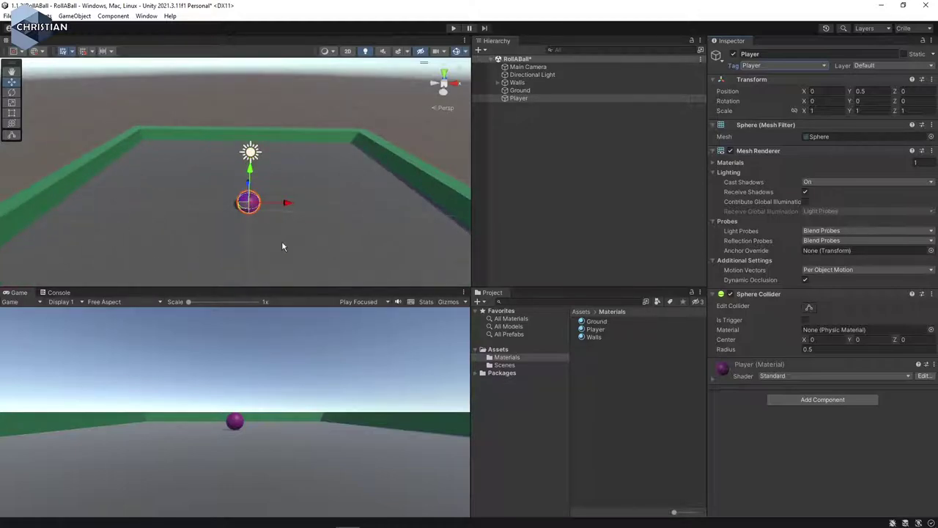
pyautogui.moveTo(329, 258); pyautogui.dragTo(321, 91, button='middle')
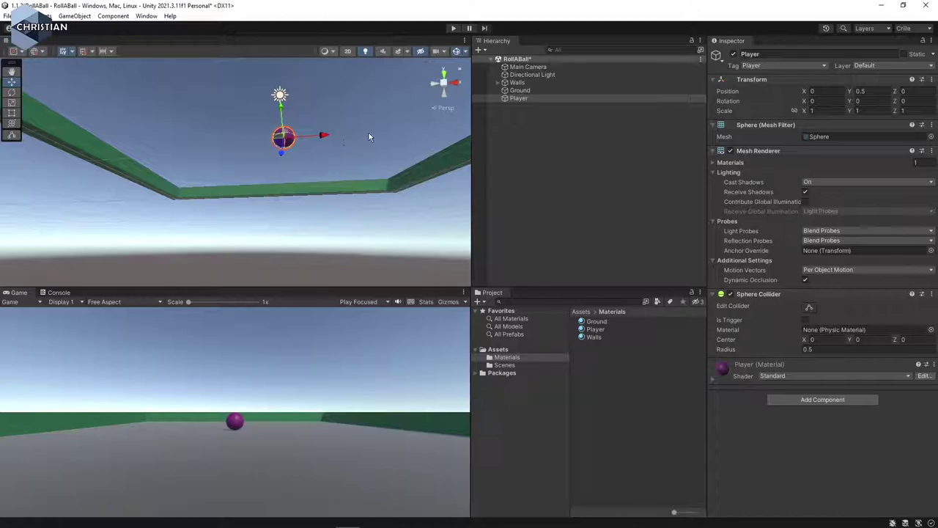
pyautogui.click(480, 50)
pyautogui.moveTo(503, 93)
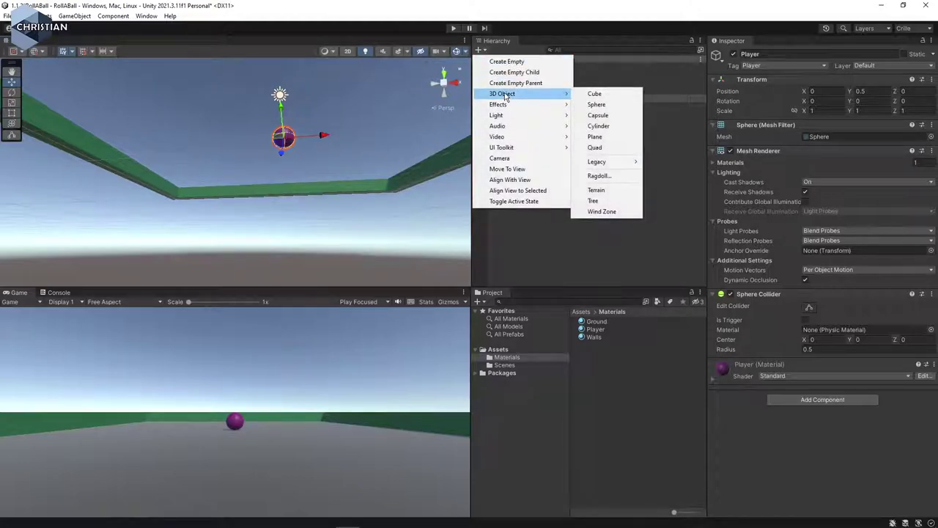
pyautogui.click(648, 254)
pyautogui.click(648, 255)
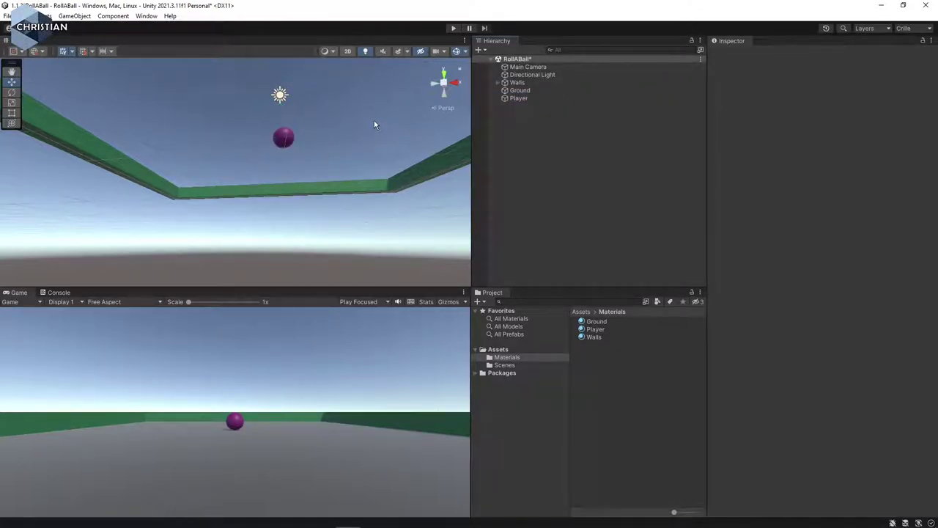
pyautogui.moveTo(373, 117); pyautogui.dragTo(314, 248, button='right')
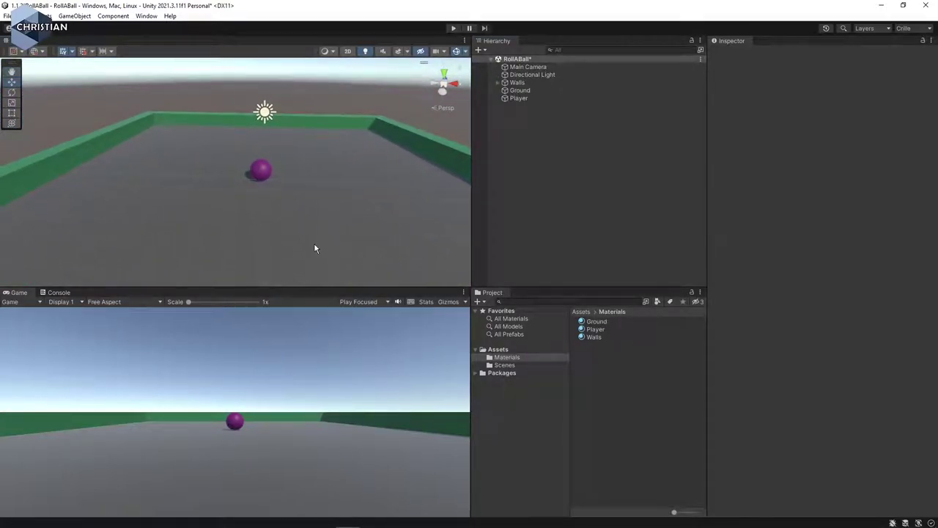